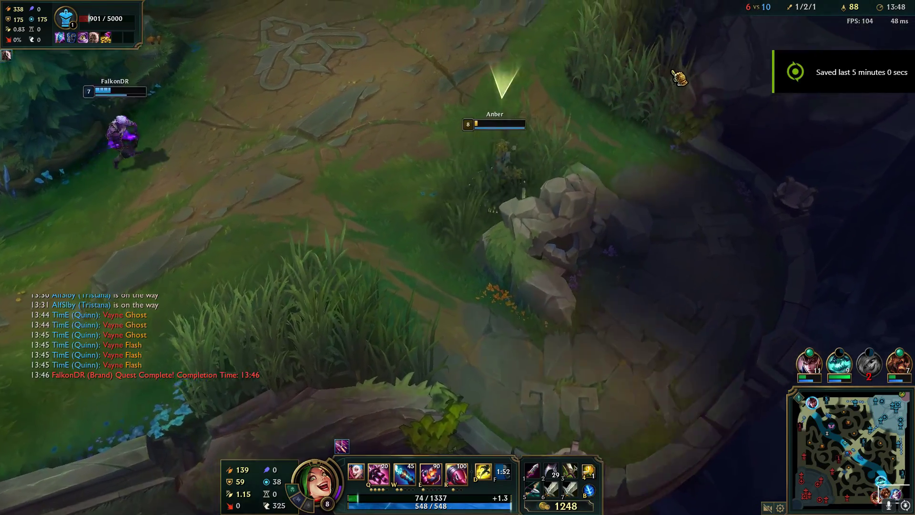
Recall to base and buy the two 600-gold components of Kraken Slayer from the shop.
{"action": "key", "text": "b"}
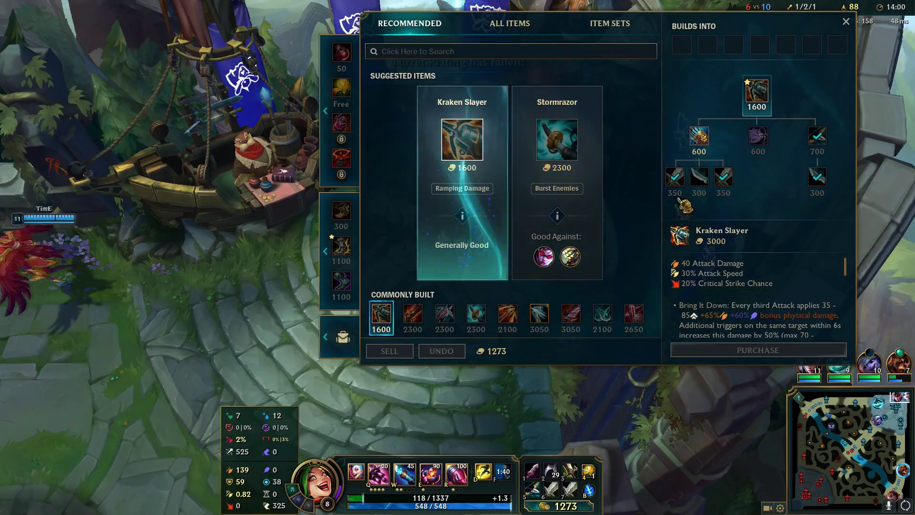
{"action": "right_click", "coordinate": [719, 224]}
{"action": "right_click", "coordinate": [719, 224]}
{"action": "key", "text": "p"}
{"action": "key", "text": "Tab"}
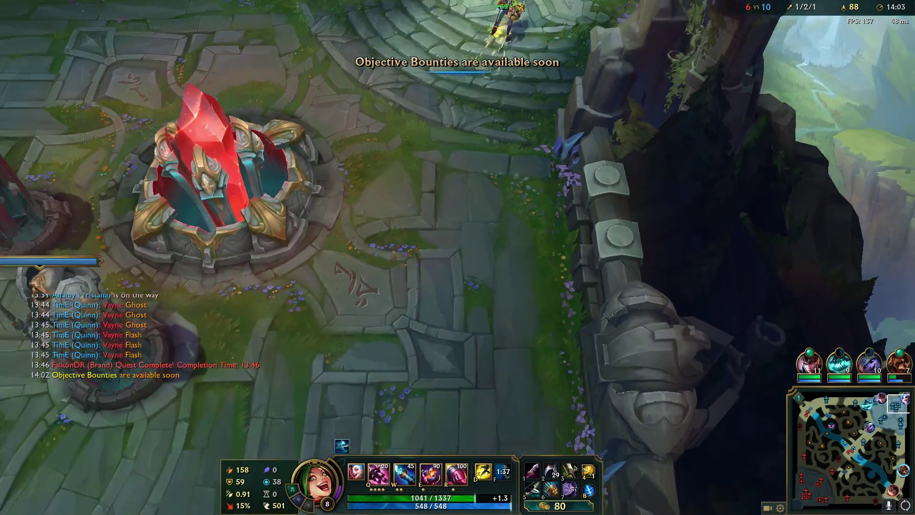
{"action": "key", "text": "p"}
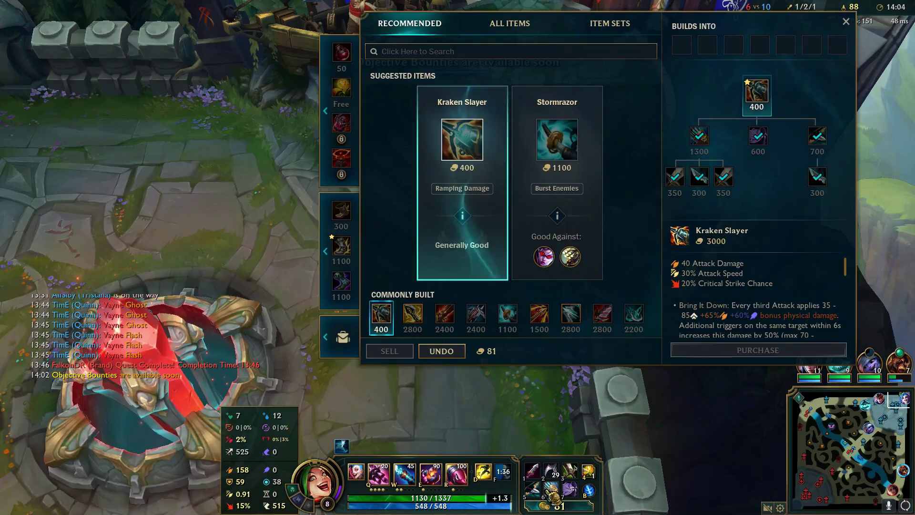
{"action": "key", "text": "p"}
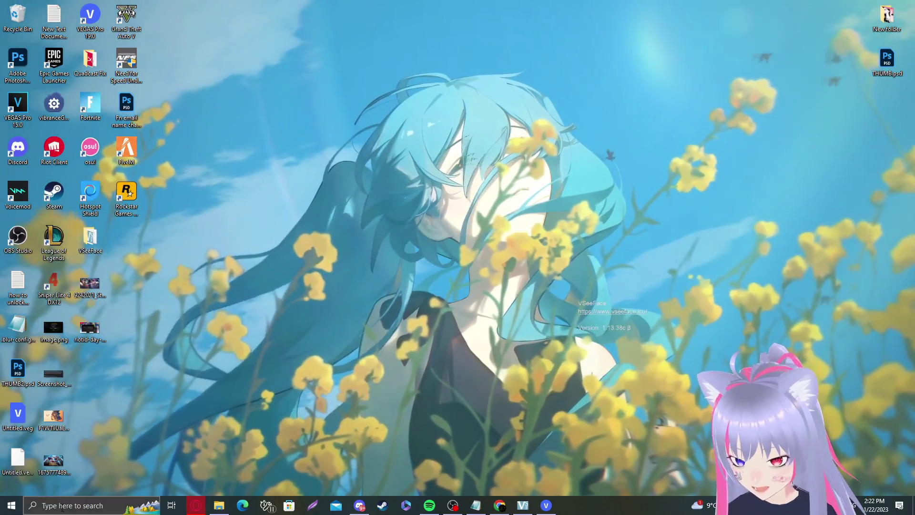
Open the Riot Client and sign in to League of Legends with the account username.
{"action": "key", "text": "super"}
{"action": "left_click", "coordinate": [74, 422]}
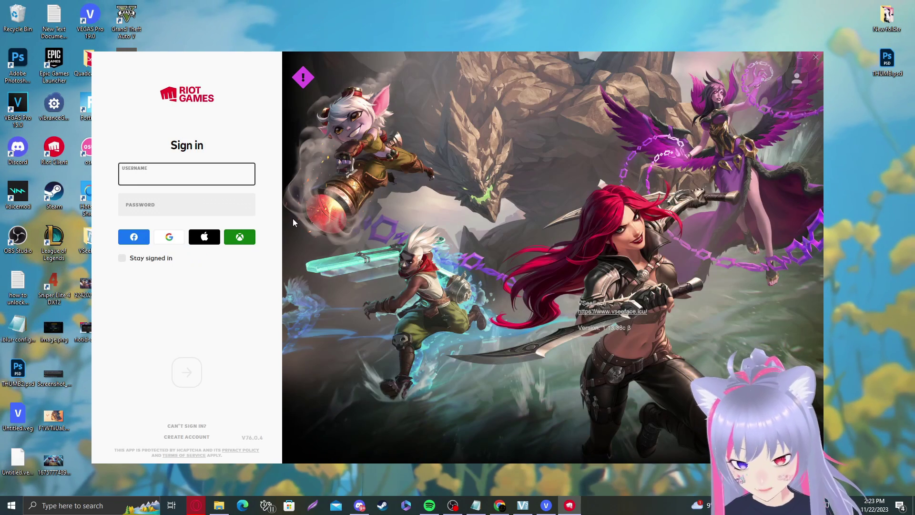
{"action": "type", "text": "ni"}
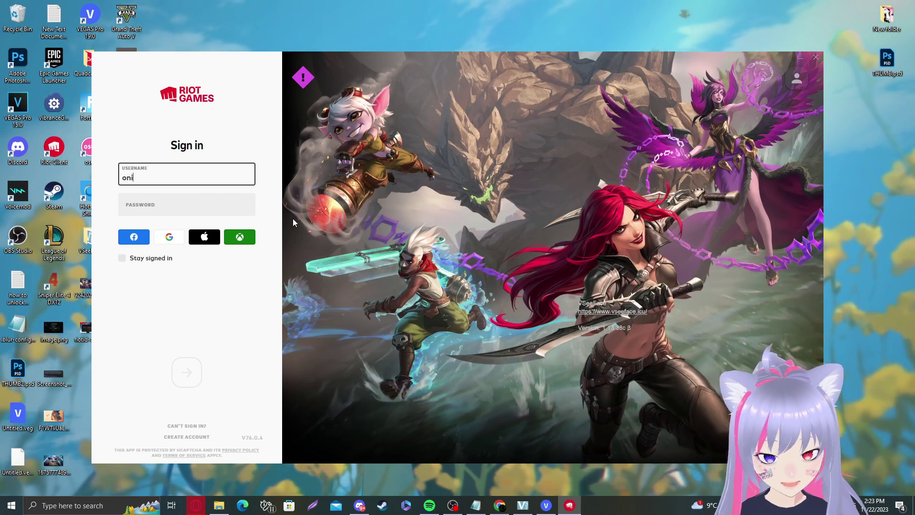
{"action": "type", "text": "b"}
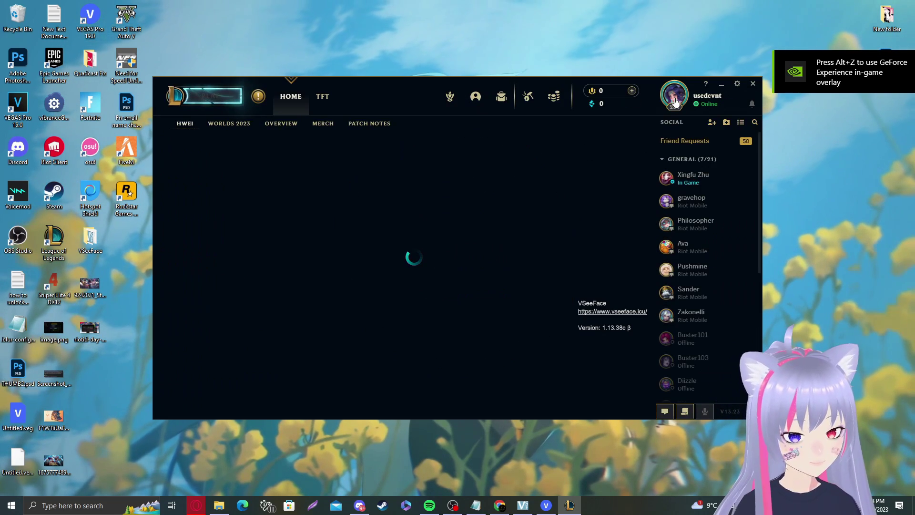
{"action": "mouse_move", "coordinate": [675, 101]}
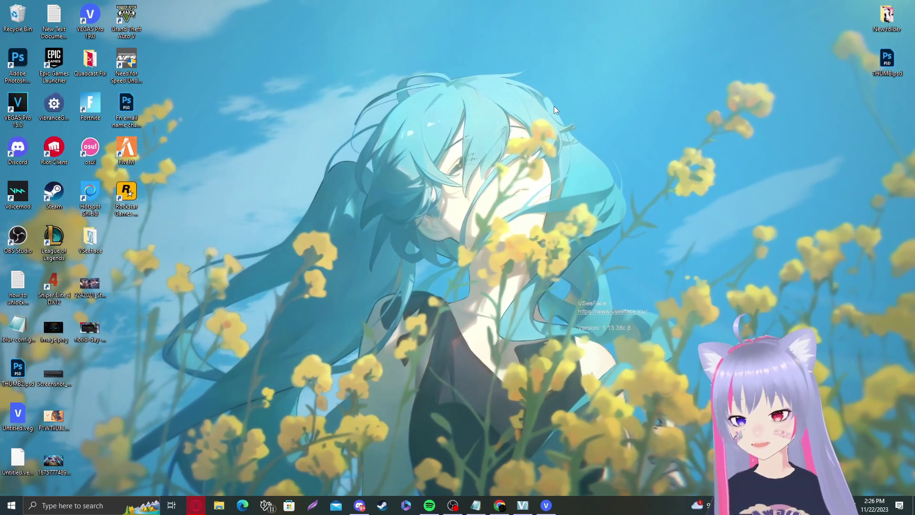
Open the web browser, search for riot games and go to the official Riot Games website.
{"action": "left_click", "coordinate": [195, 506]}
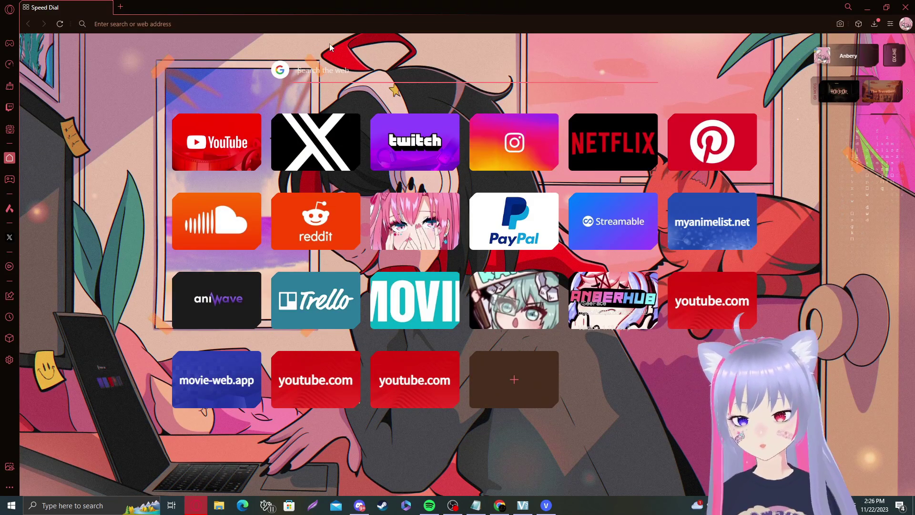
{"action": "type", "text": "riot game"}
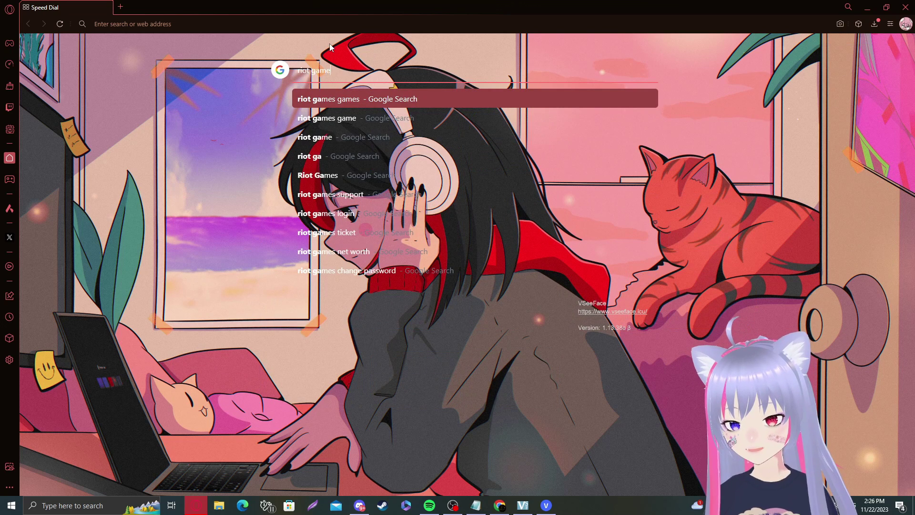
{"action": "key", "text": "Return"}
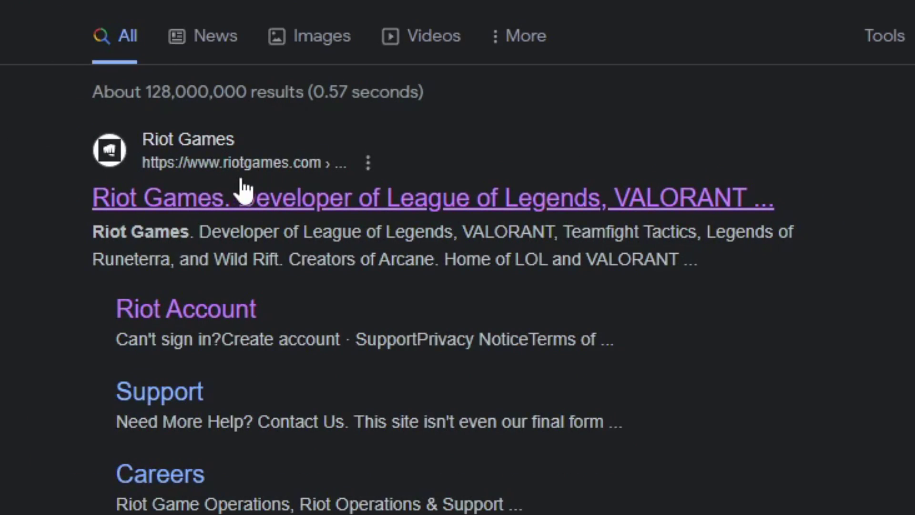
{"action": "left_click", "coordinate": [305, 198]}
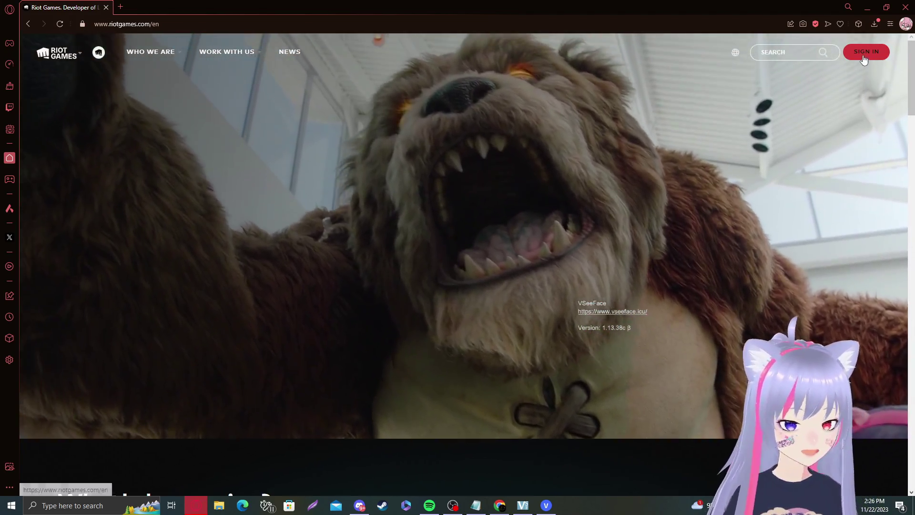
Sign in to the Riot website and open the account settings, using the emailed login code for verification.
{"action": "left_click", "coordinate": [864, 57]}
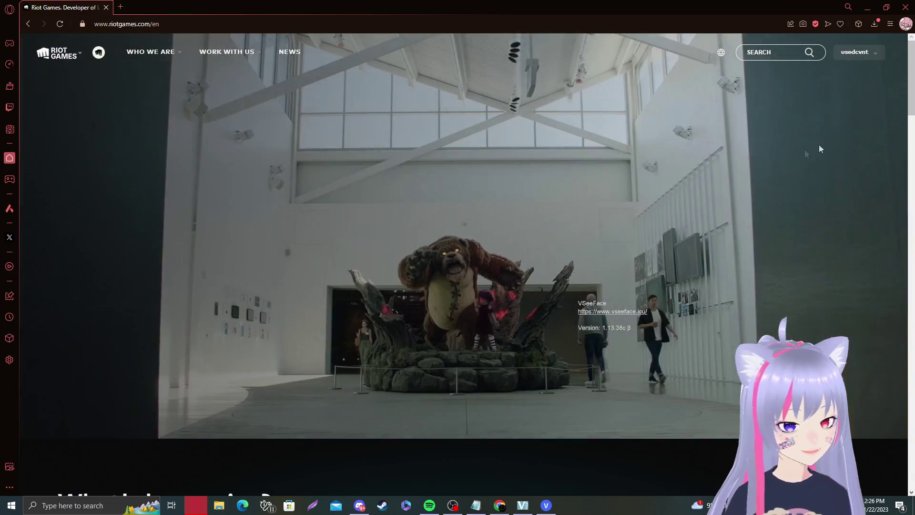
{"action": "left_click", "coordinate": [858, 51]}
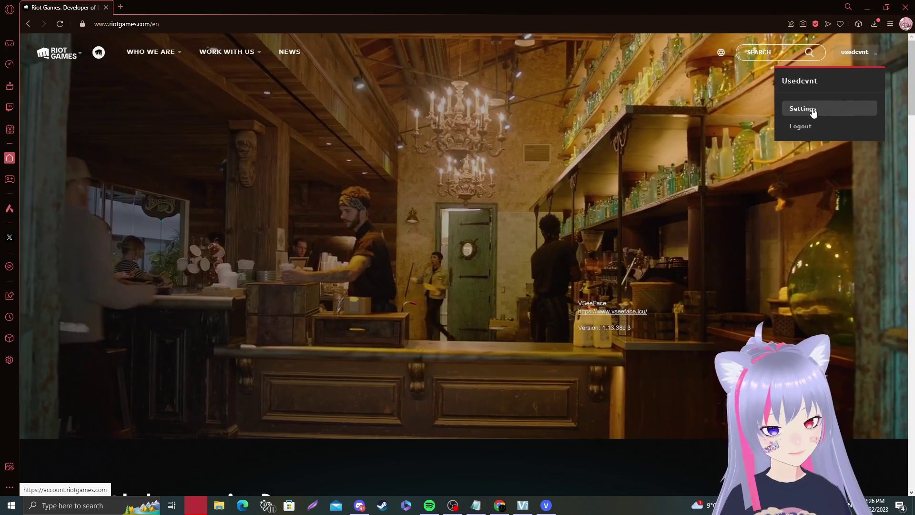
{"action": "left_click", "coordinate": [804, 109]}
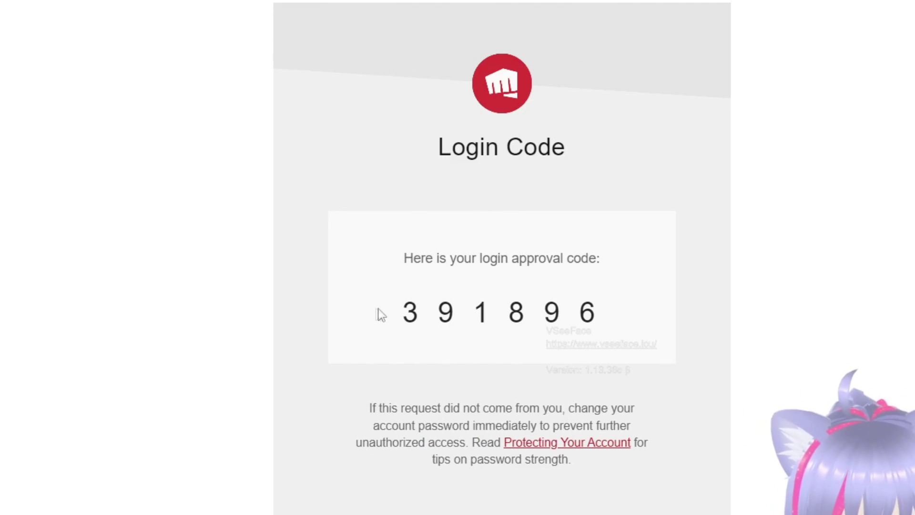
{"action": "left_click_drag", "start_coordinate": [403, 310], "coordinate": [599, 310]}
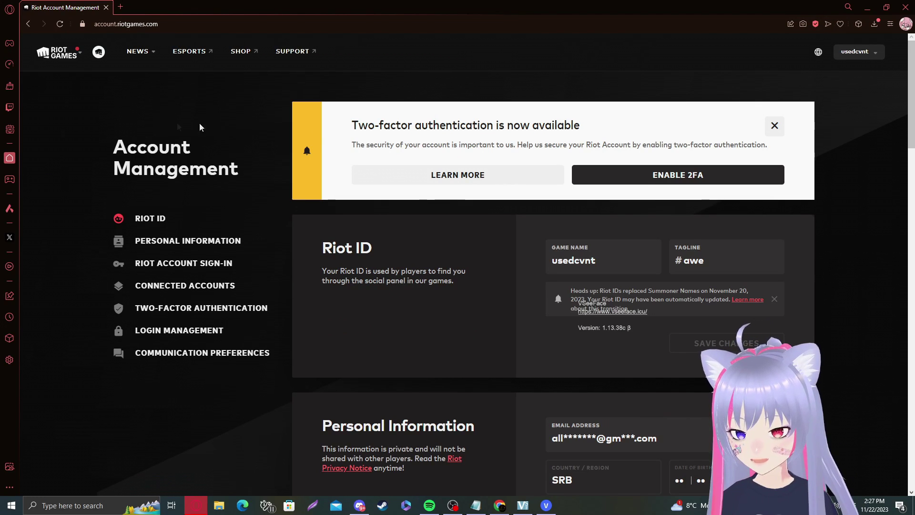
Dismiss the two-factor authentication notice and go to the Riot ID section of Account Management.
{"action": "left_click_drag", "start_coordinate": [117, 146], "coordinate": [230, 171]}
{"action": "left_click", "coordinate": [230, 172]}
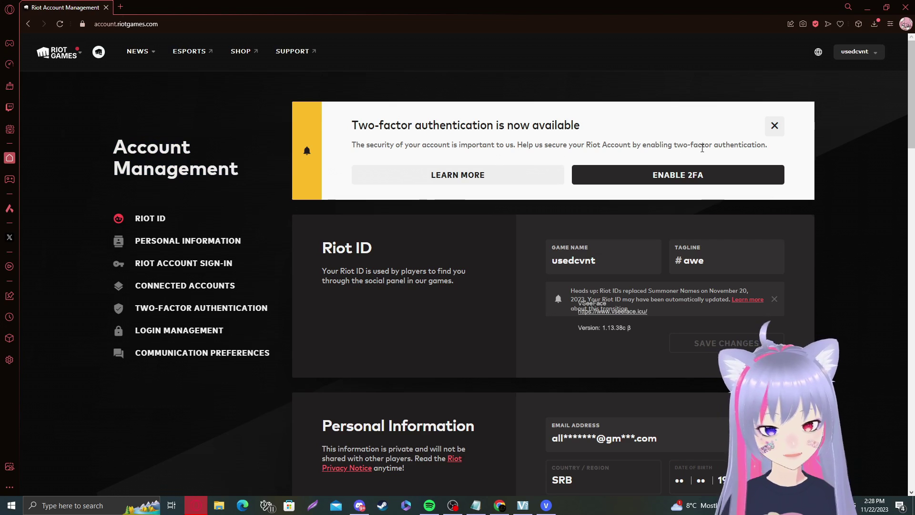
{"action": "left_click", "coordinate": [774, 126]}
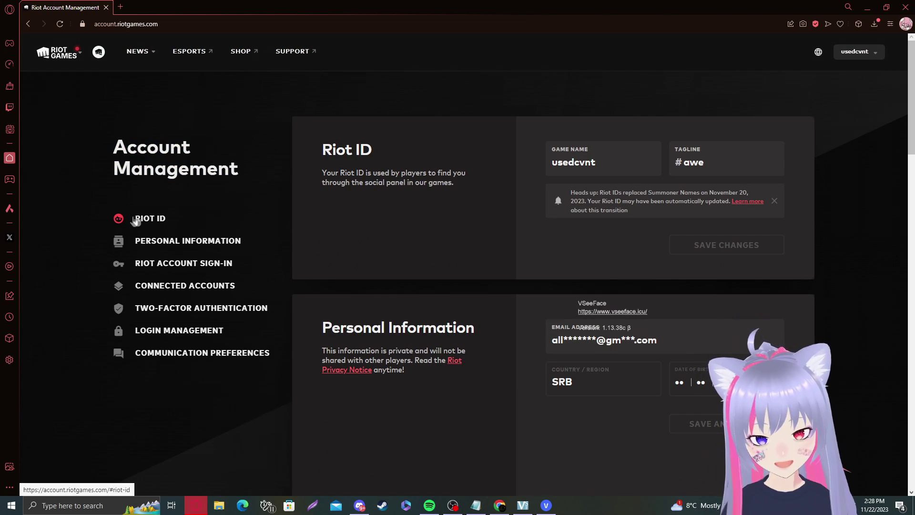
{"action": "left_click", "coordinate": [152, 219]}
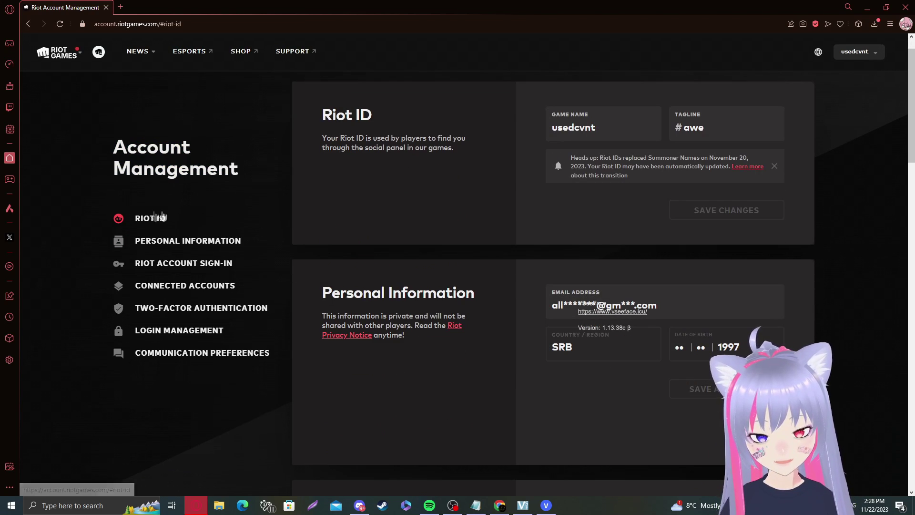
{"action": "scroll", "coordinate": [521, 227], "scroll_direction": "up", "scroll_amount": 1}
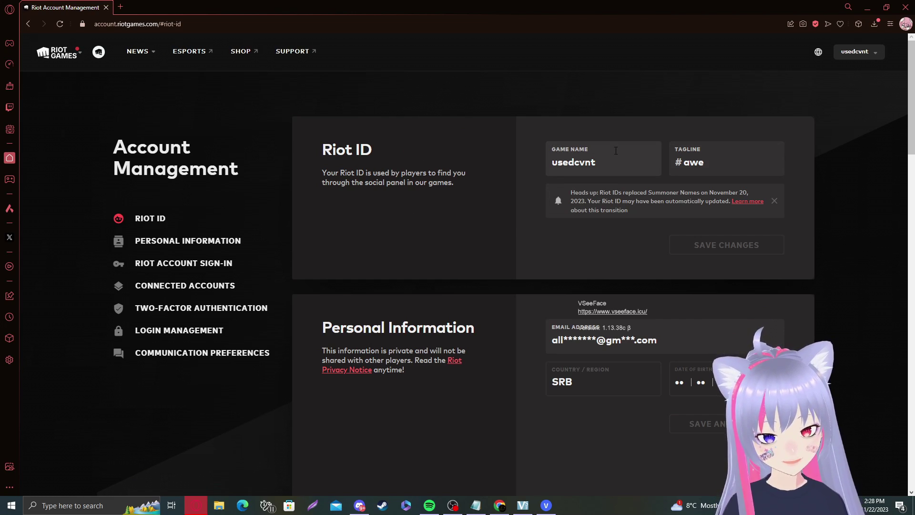
Change the Riot ID to game name hextrance with tagline owo and save the changes.
{"action": "left_click_drag", "start_coordinate": [684, 162], "coordinate": [703, 162]}
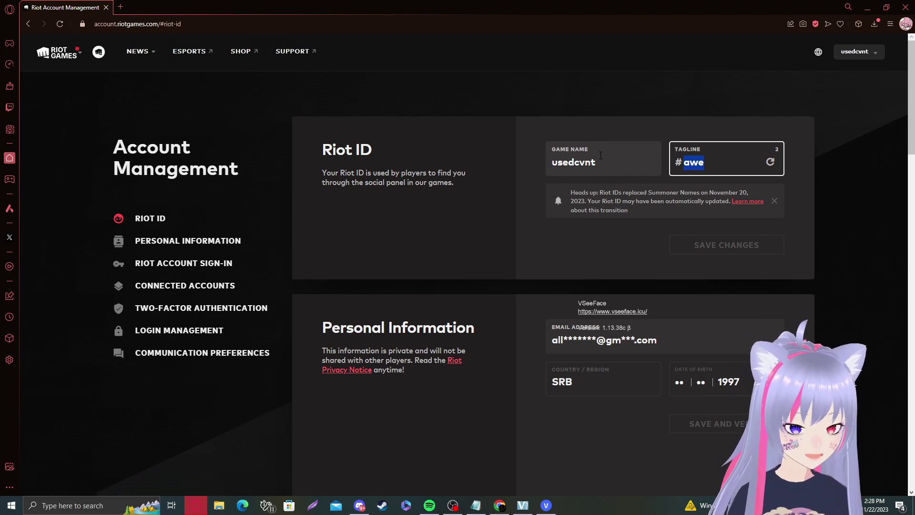
{"action": "left_click_drag", "start_coordinate": [602, 160], "coordinate": [507, 162]}
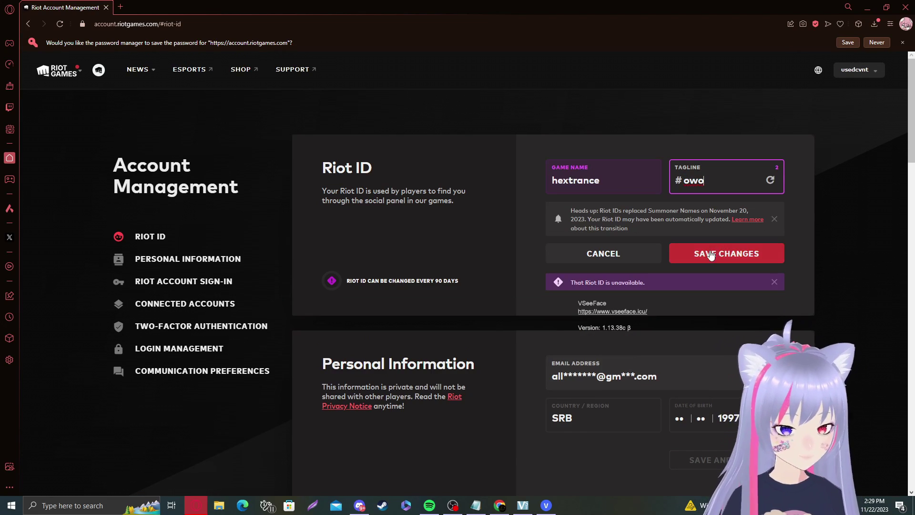
{"action": "left_click", "coordinate": [736, 253]}
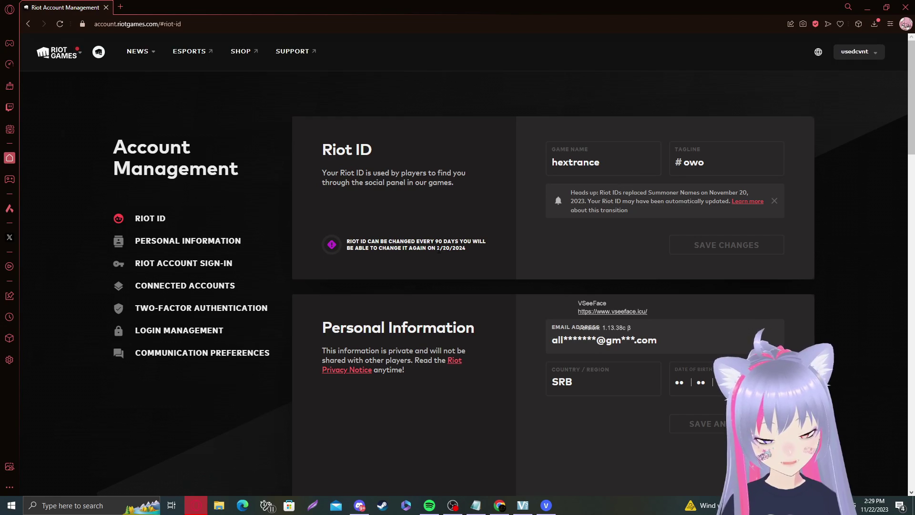
{"action": "left_click", "coordinate": [470, 249]}
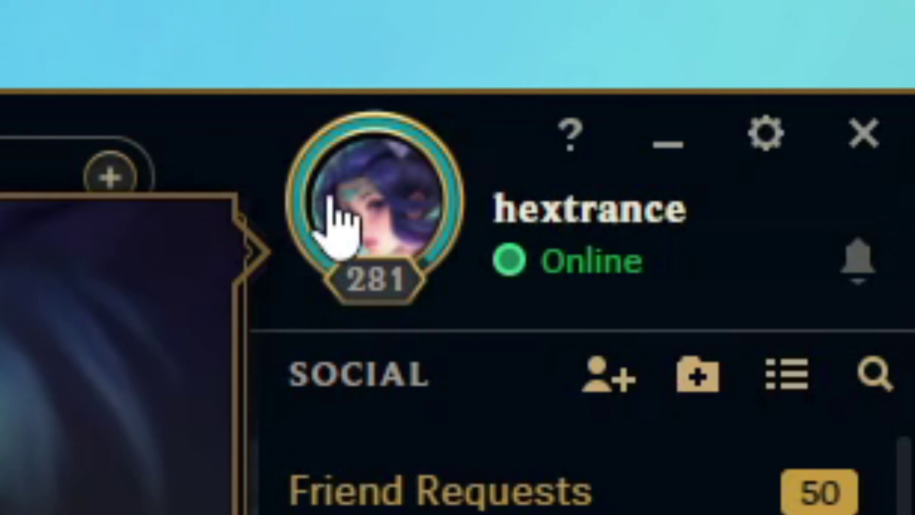
{"action": "mouse_move", "coordinate": [320, 200]}
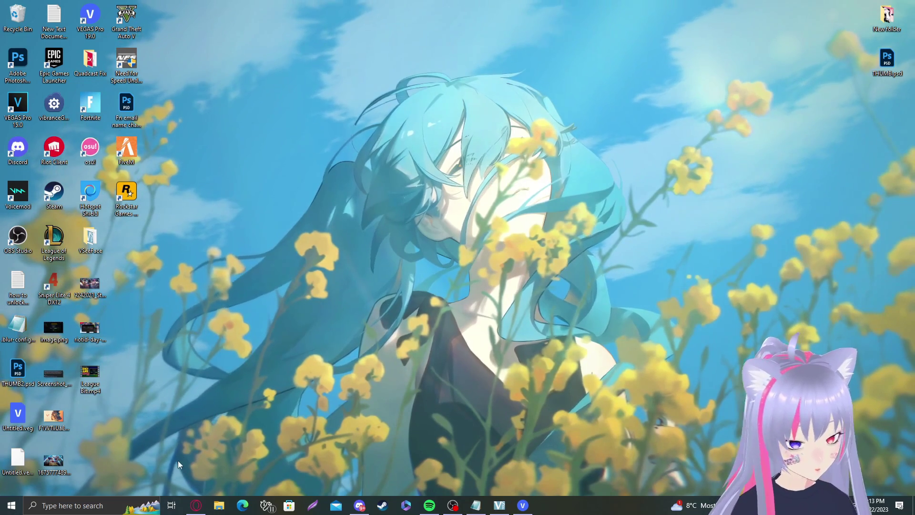
Switch back to the web browser, search for riot game and open the official Riot Games homepage.
{"action": "left_click", "coordinate": [196, 505]}
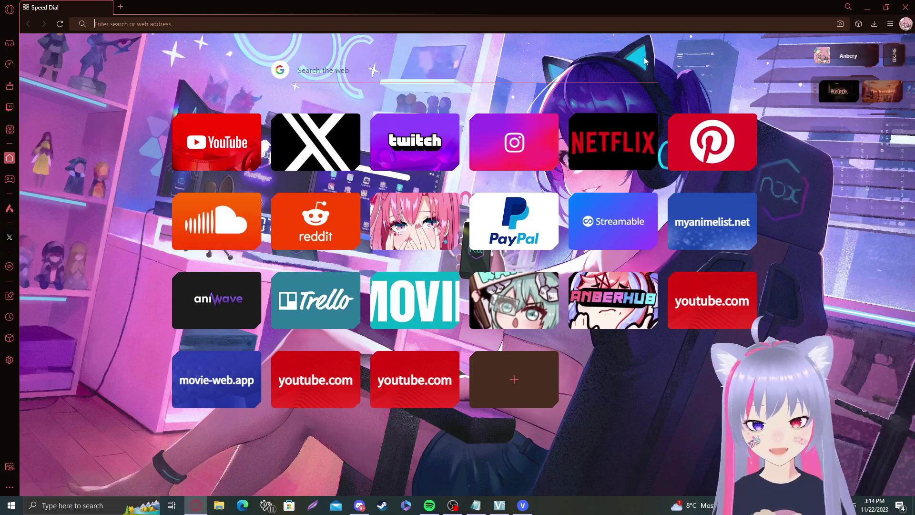
{"action": "left_click", "coordinate": [344, 71]}
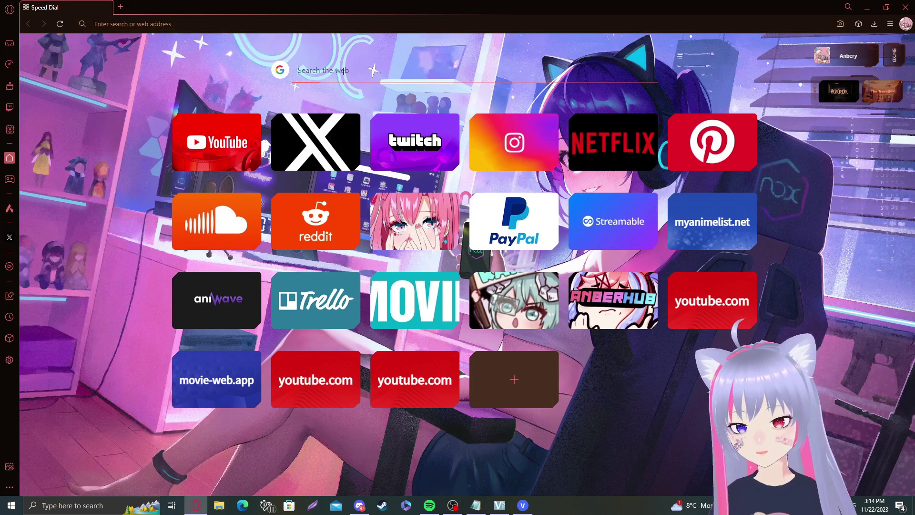
{"action": "type", "text": "riot games"}
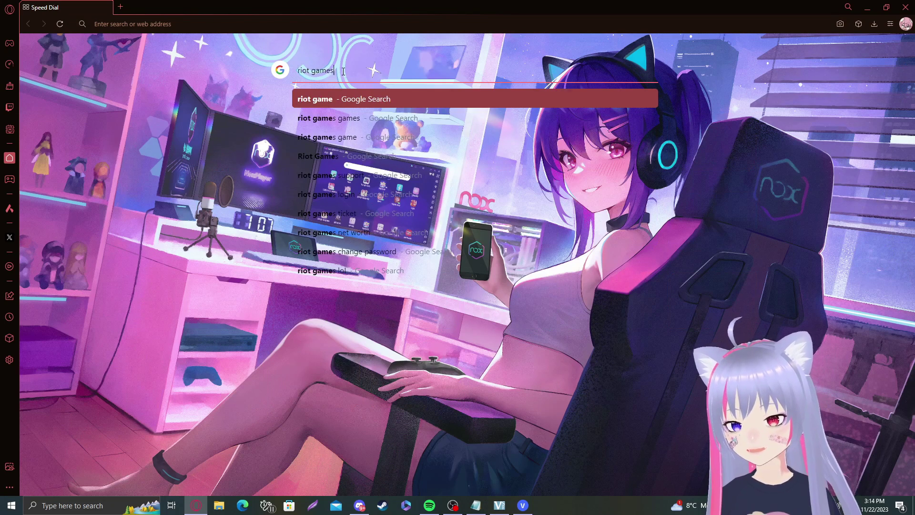
{"action": "key", "text": "Return"}
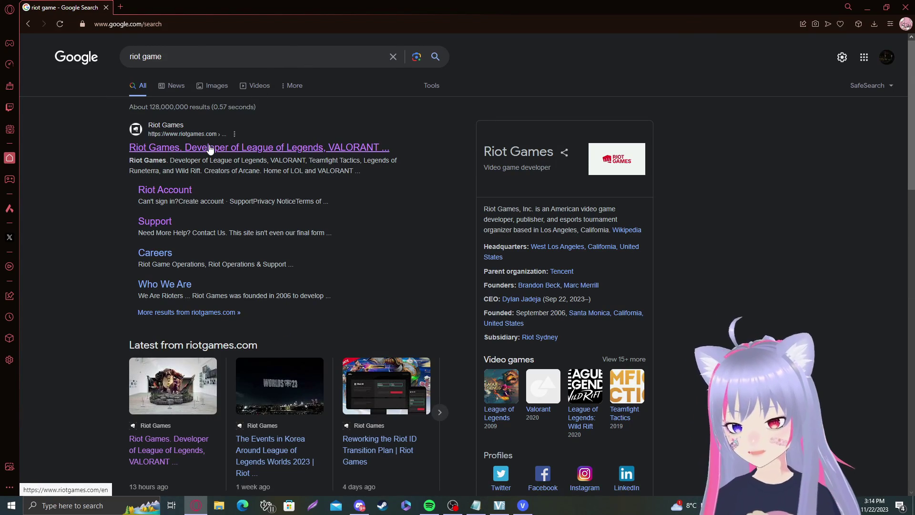
{"action": "left_click", "coordinate": [194, 152]}
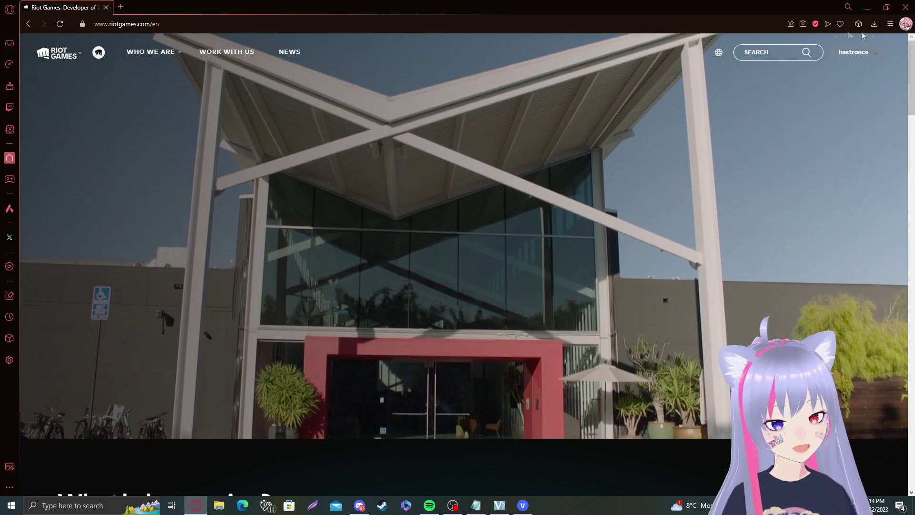
Go through the Riot account settings to the Riot Games Support site and find the contact section for submitting a ticket.
{"action": "mouse_move", "coordinate": [860, 46]}
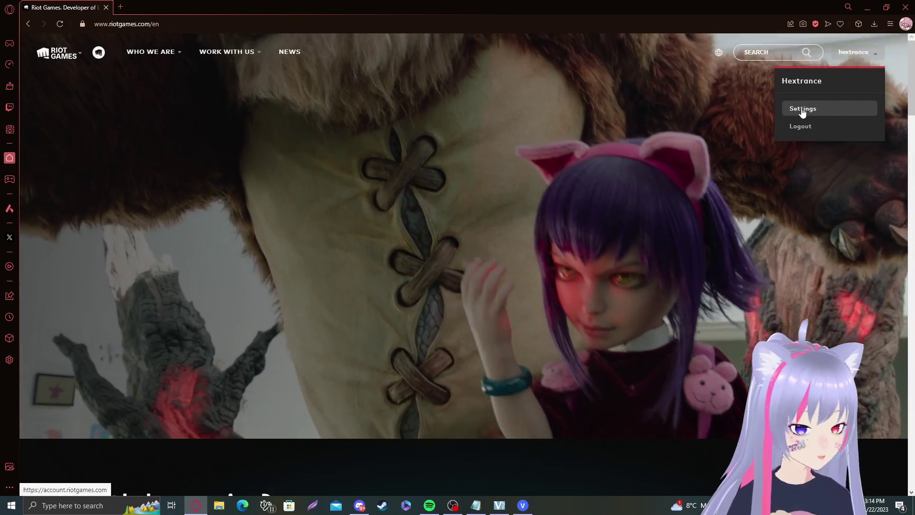
{"action": "left_click", "coordinate": [803, 109]}
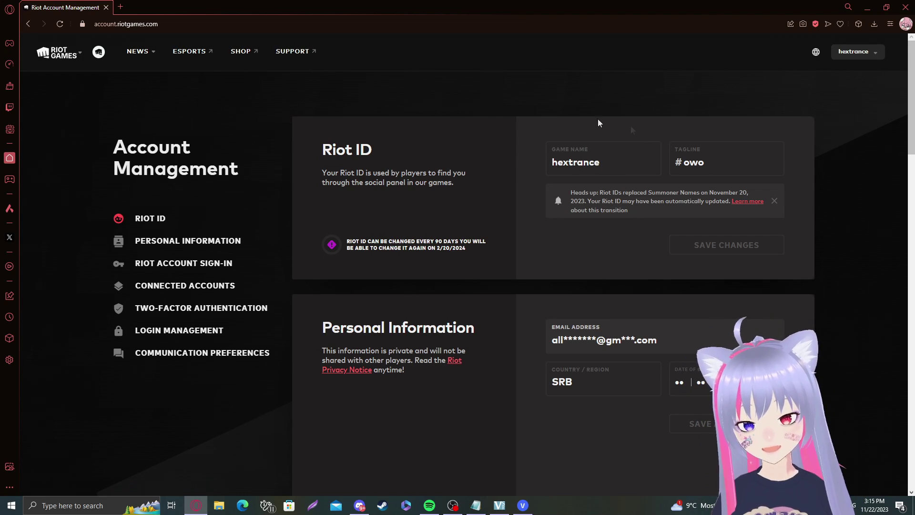
{"action": "scroll", "coordinate": [356, 206], "scroll_direction": "down", "scroll_amount": 15}
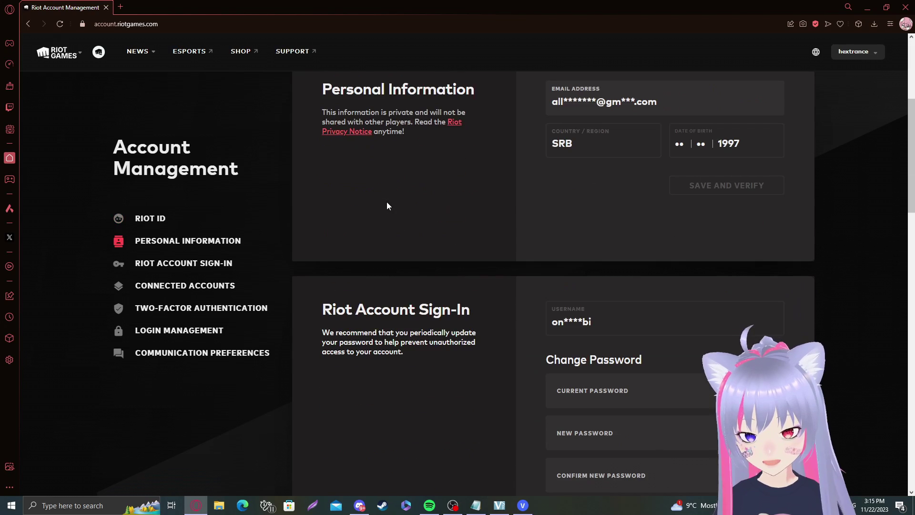
{"action": "scroll", "coordinate": [400, 206], "scroll_direction": "down", "scroll_amount": 5}
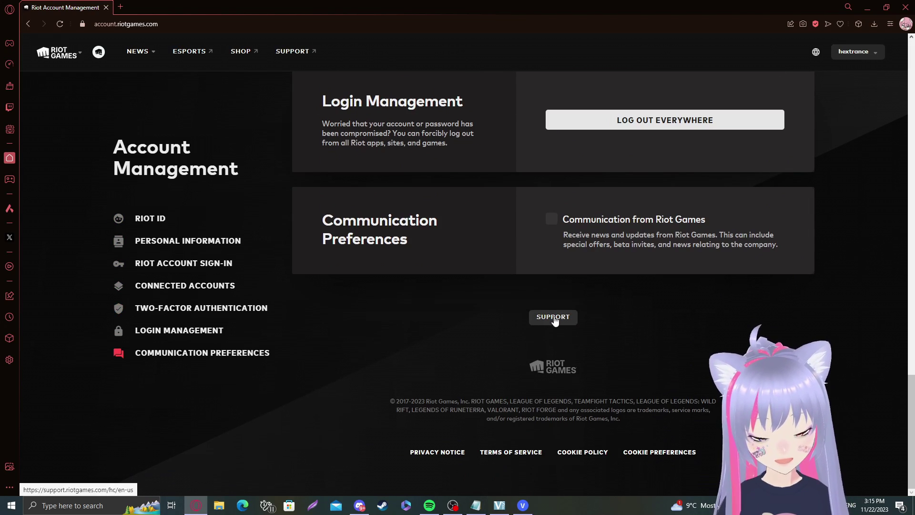
{"action": "left_click", "coordinate": [554, 318]}
{"action": "scroll", "coordinate": [372, 255], "scroll_direction": "down", "scroll_amount": 8}
{"action": "scroll", "coordinate": [361, 257], "scroll_direction": "down", "scroll_amount": 18}
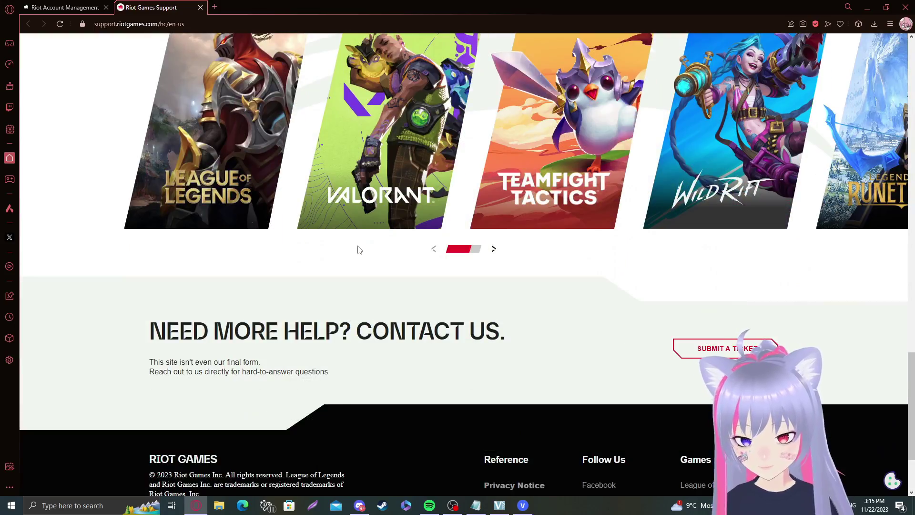
From the support site's contact section, start a new ticket for League of Legends.
{"action": "scroll", "coordinate": [172, 317], "scroll_direction": "down", "scroll_amount": 1}
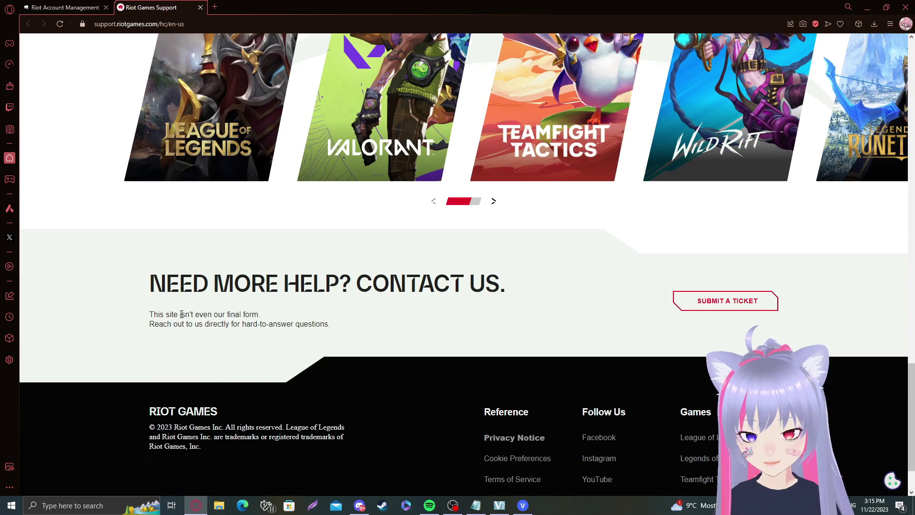
{"action": "left_click_drag", "start_coordinate": [150, 282], "coordinate": [494, 275]}
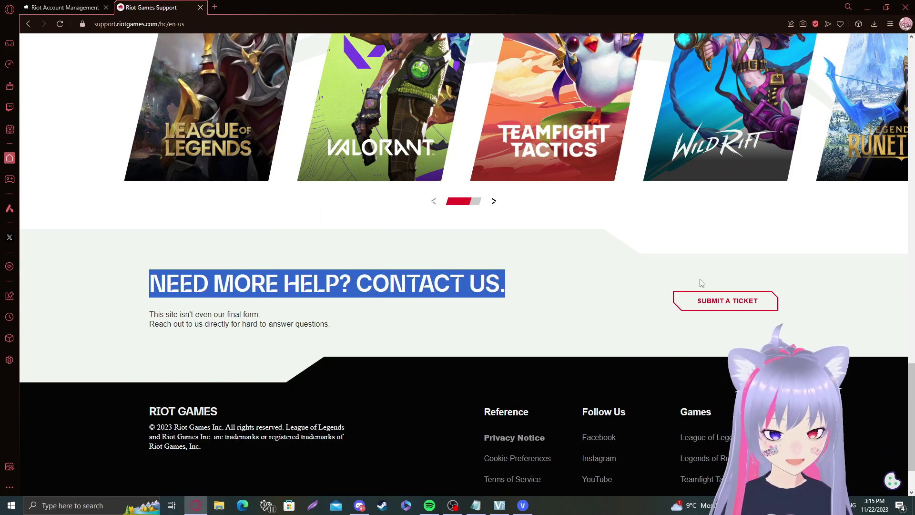
{"action": "left_click", "coordinate": [719, 301]}
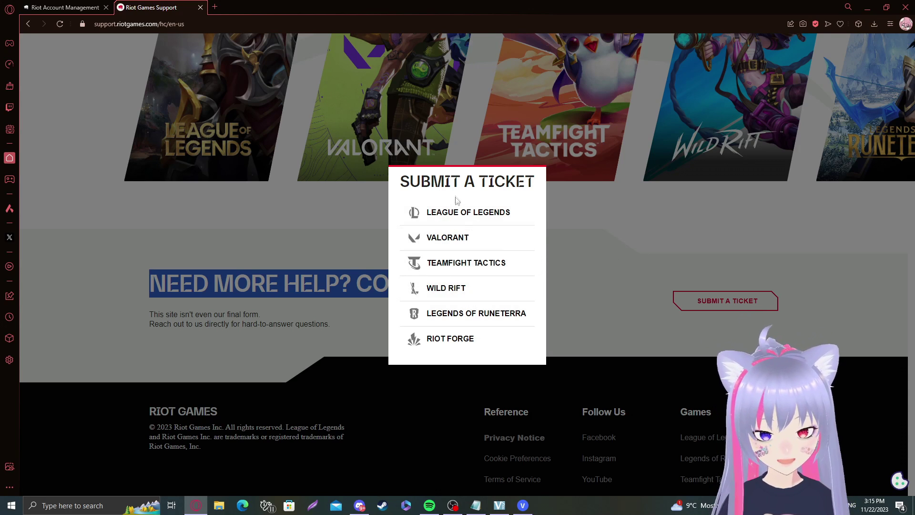
{"action": "left_click", "coordinate": [438, 218]}
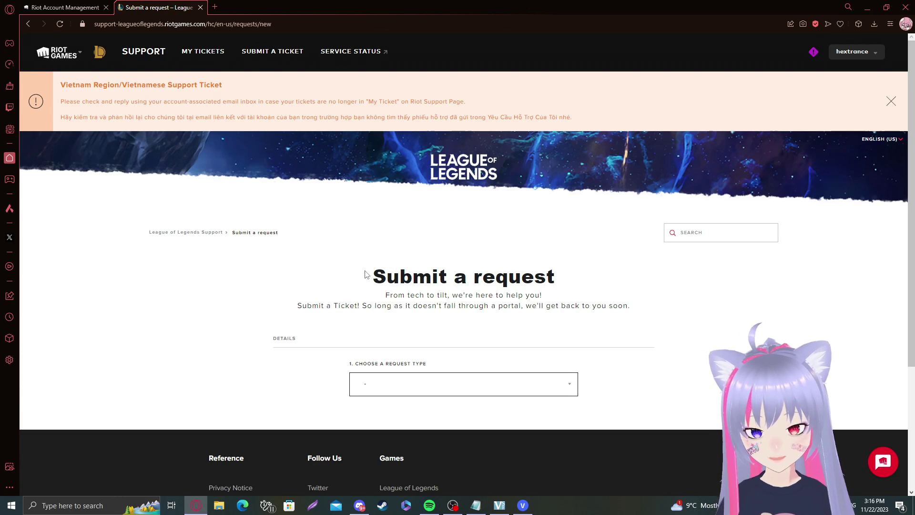
Set the request type to Account Management, Data Requests, or Deletion and sign in for this ticket type.
{"action": "scroll", "coordinate": [335, 285], "scroll_direction": "down", "scroll_amount": 2}
{"action": "left_click", "coordinate": [396, 288]}
{"action": "scroll", "coordinate": [387, 305], "scroll_direction": "down", "scroll_amount": 1}
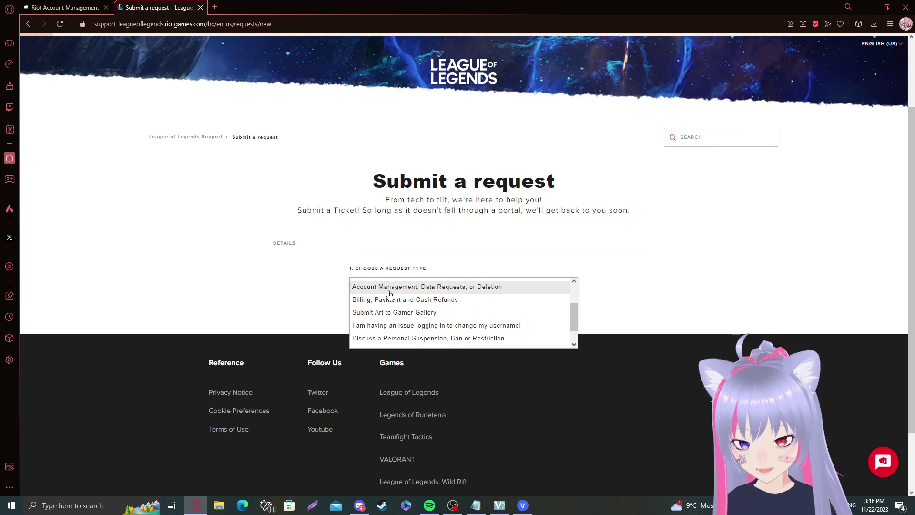
{"action": "left_click", "coordinate": [447, 288]}
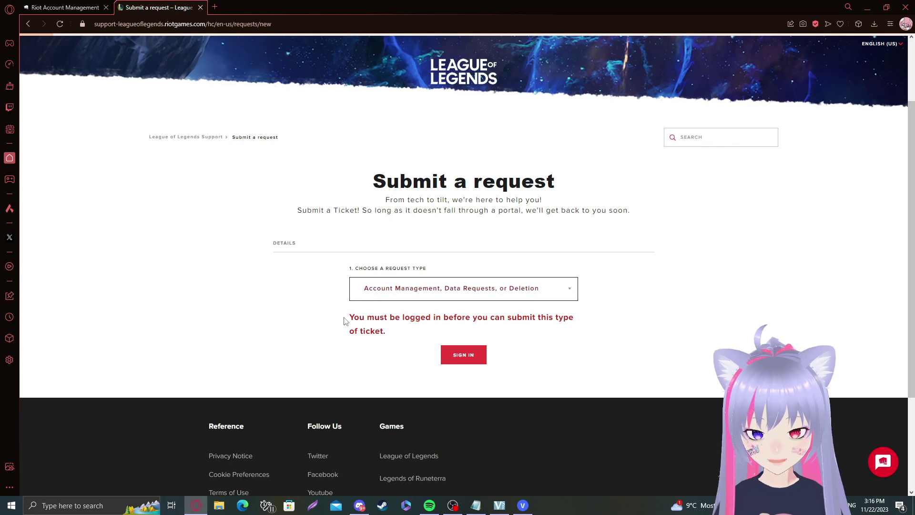
{"action": "left_click_drag", "start_coordinate": [346, 320], "coordinate": [582, 321]}
{"action": "left_click", "coordinate": [506, 317]}
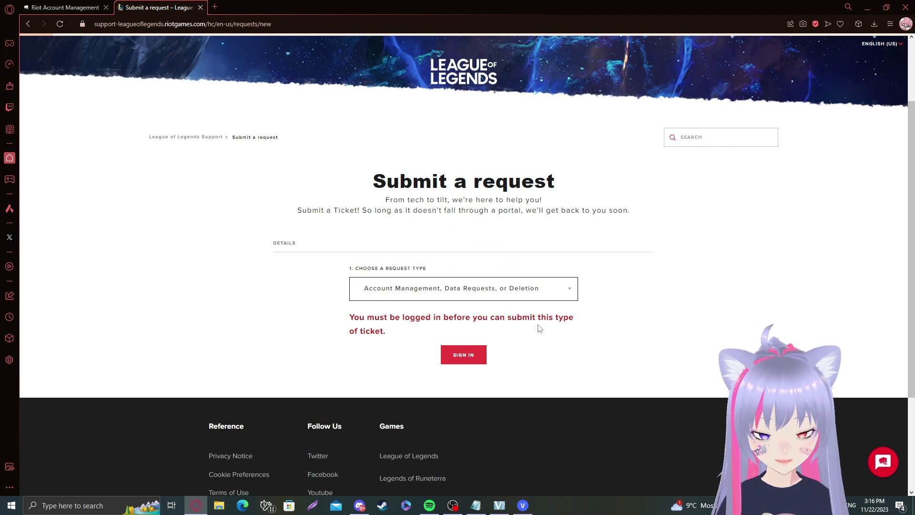
{"action": "left_click", "coordinate": [467, 355]}
Set the ticket's inquiry to Account Management and its follow-up inquiry to Need help changing username or In Game Name.
{"action": "scroll", "coordinate": [319, 298], "scroll_direction": "down", "scroll_amount": 5}
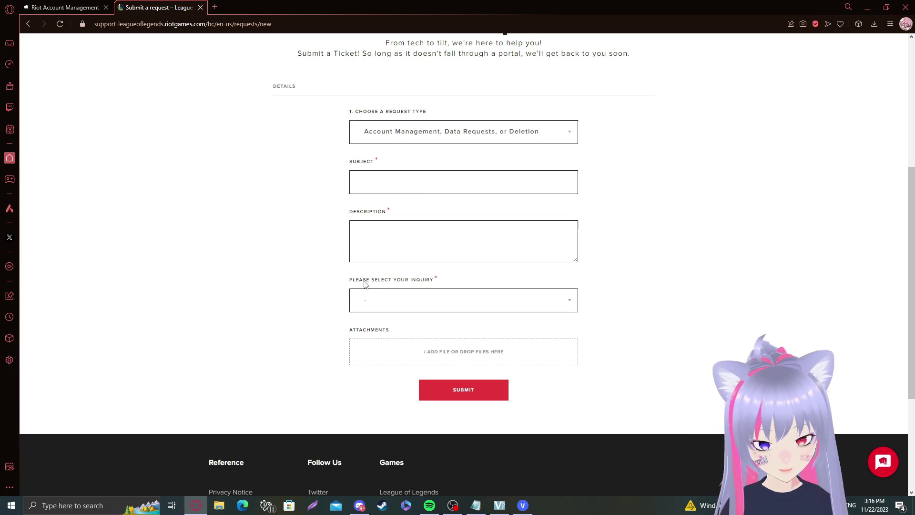
{"action": "left_click", "coordinate": [407, 296]}
{"action": "scroll", "coordinate": [372, 295], "scroll_direction": "down", "scroll_amount": 1}
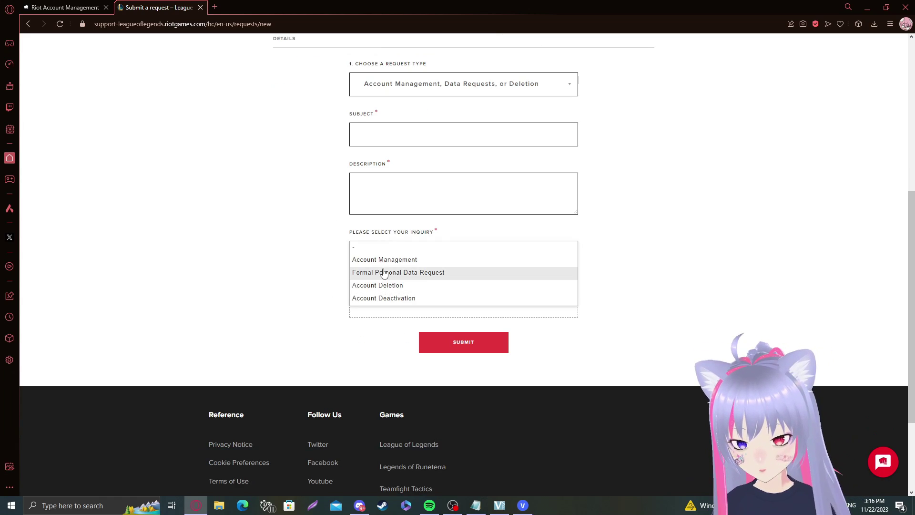
{"action": "left_click", "coordinate": [362, 265]}
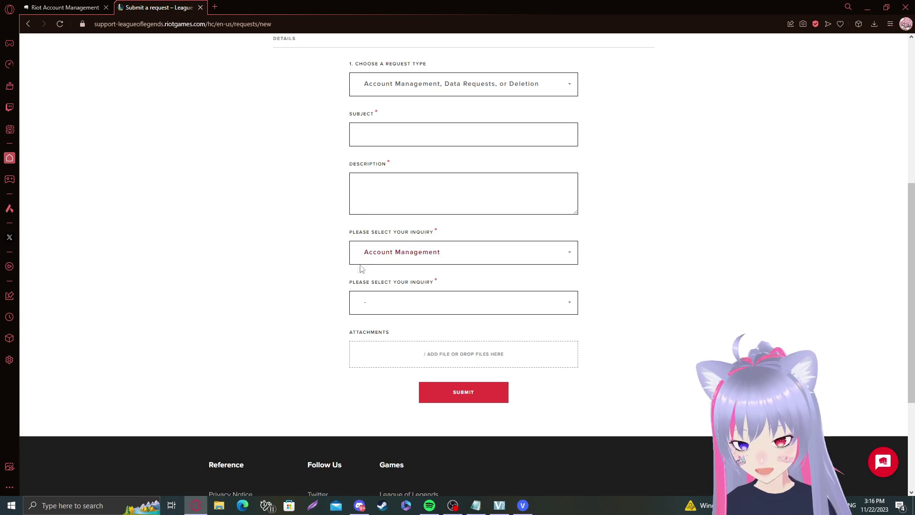
{"action": "left_click", "coordinate": [385, 301]}
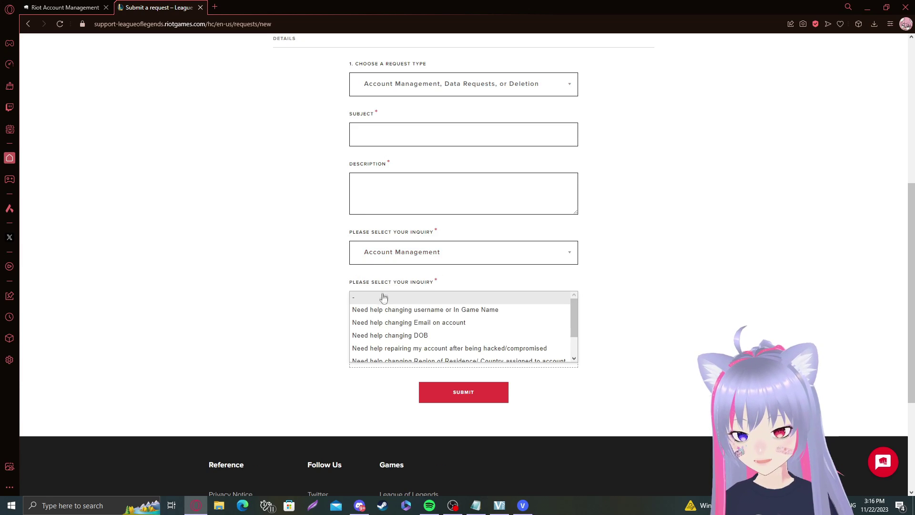
{"action": "left_click", "coordinate": [404, 315]}
Specify Riot ID as the item that help is needed with.
{"action": "scroll", "coordinate": [347, 340], "scroll_direction": "down", "scroll_amount": 1}
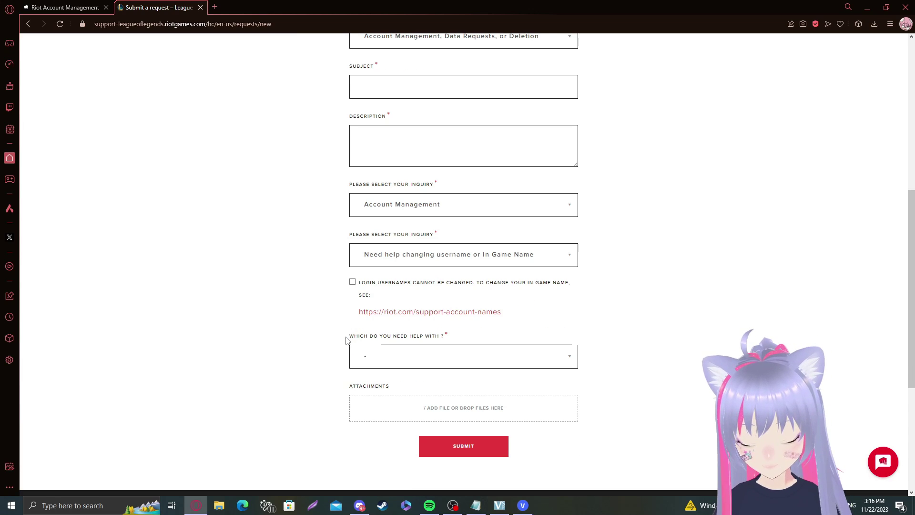
{"action": "left_click", "coordinate": [380, 362]}
{"action": "left_click", "coordinate": [366, 367]}
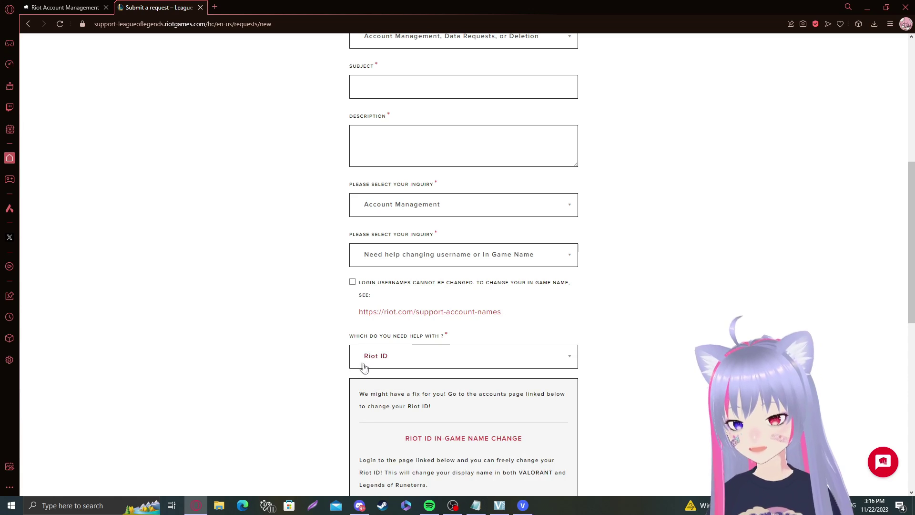
Read the Riot ID in-game name change instructions and review the fields of the ticket form.
{"action": "scroll", "coordinate": [328, 365], "scroll_direction": "down", "scroll_amount": 5}
{"action": "scroll", "coordinate": [381, 353], "scroll_direction": "up", "scroll_amount": 2}
{"action": "scroll", "coordinate": [453, 357], "scroll_direction": "down", "scroll_amount": 1}
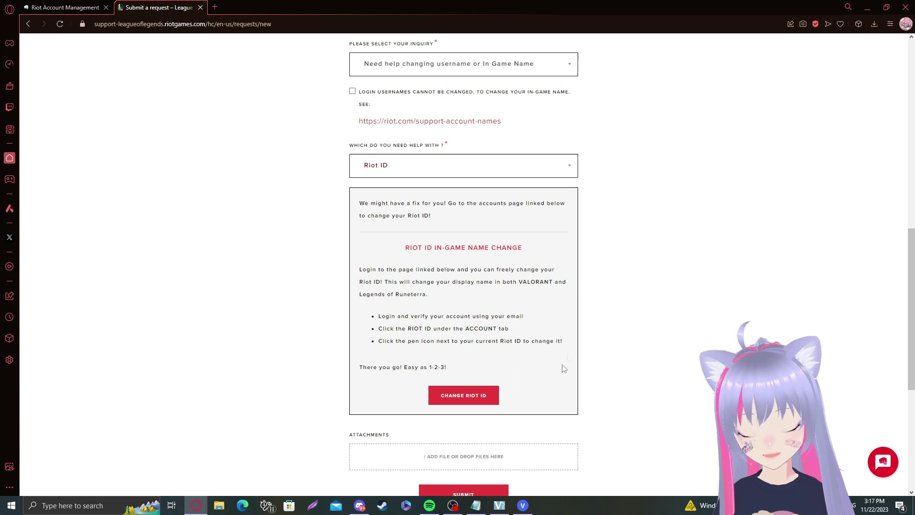
{"action": "scroll", "coordinate": [477, 329], "scroll_direction": "down", "scroll_amount": 1}
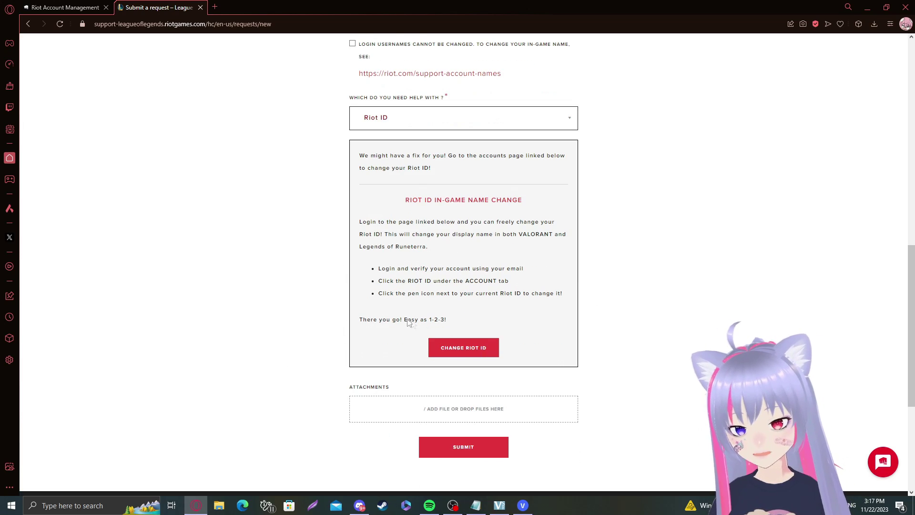
{"action": "scroll", "coordinate": [407, 324], "scroll_direction": "up", "scroll_amount": 7}
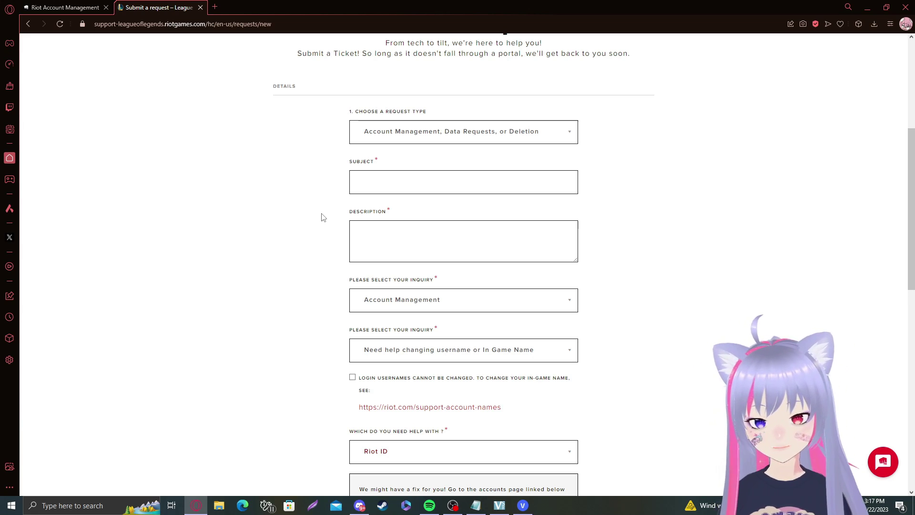
{"action": "scroll", "coordinate": [286, 253], "scroll_direction": "down", "scroll_amount": 2}
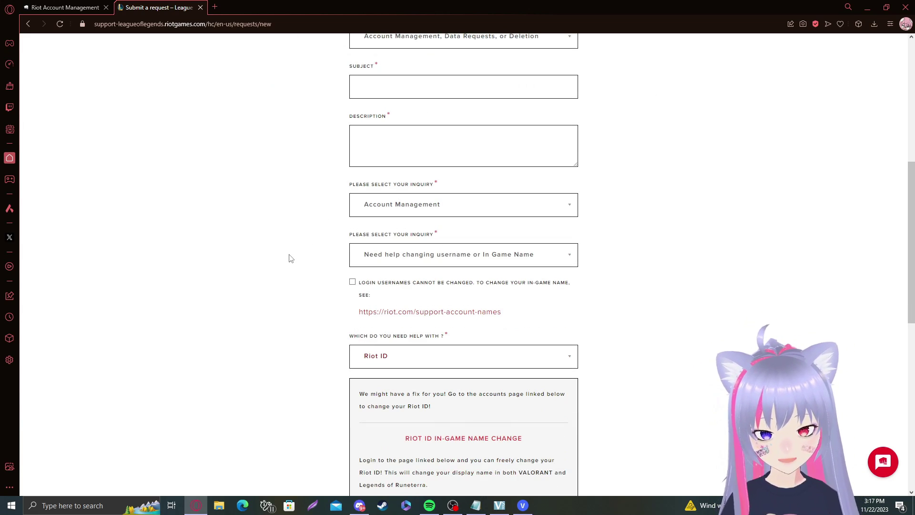
{"action": "scroll", "coordinate": [290, 258], "scroll_direction": "up", "scroll_amount": 5}
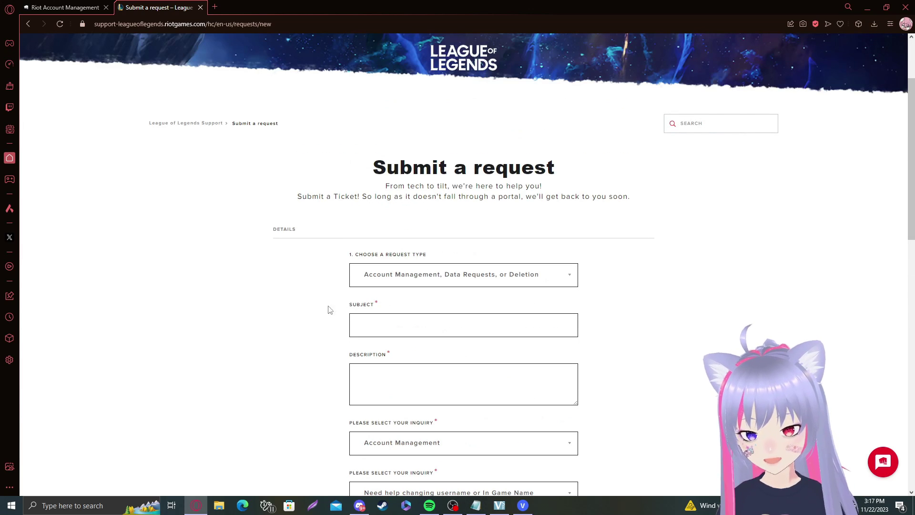
{"action": "scroll", "coordinate": [328, 320], "scroll_direction": "down", "scroll_amount": 4}
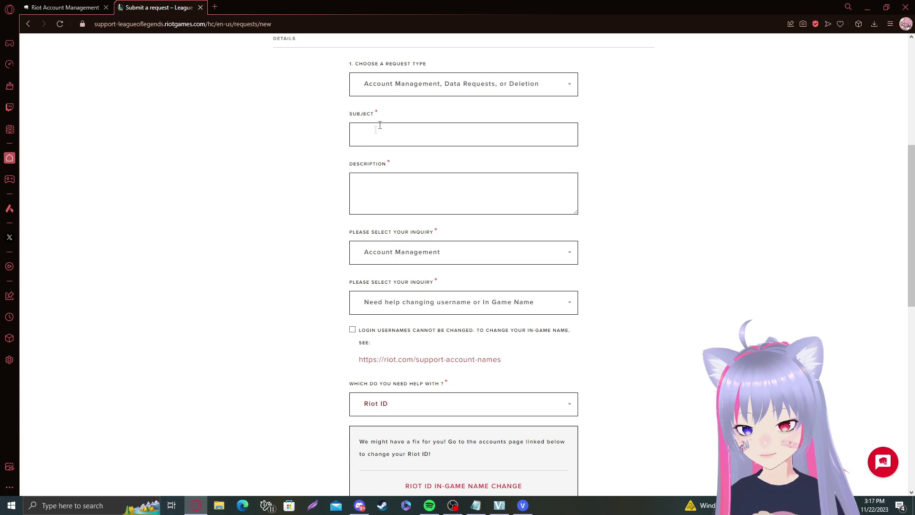
{"action": "scroll", "coordinate": [296, 245], "scroll_direction": "down", "scroll_amount": 7}
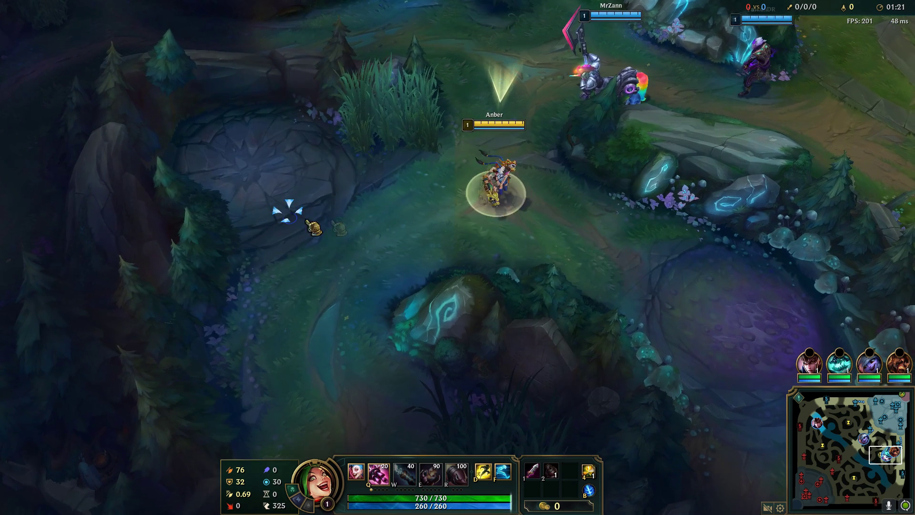
Switch to the League of Legends match and check the scoreboard of both teams.
{"action": "key", "text": "Tab"}
{"action": "key", "text": "Tab"}
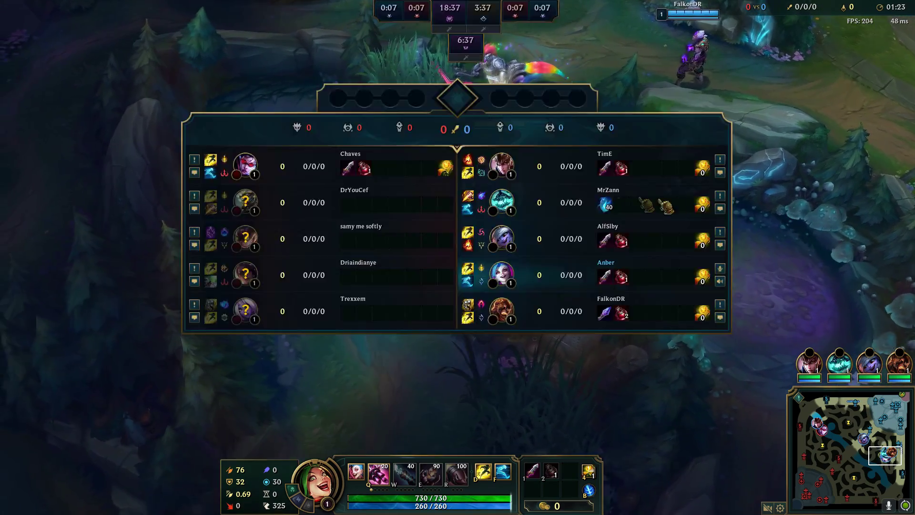
{"action": "key", "text": "Tab"}
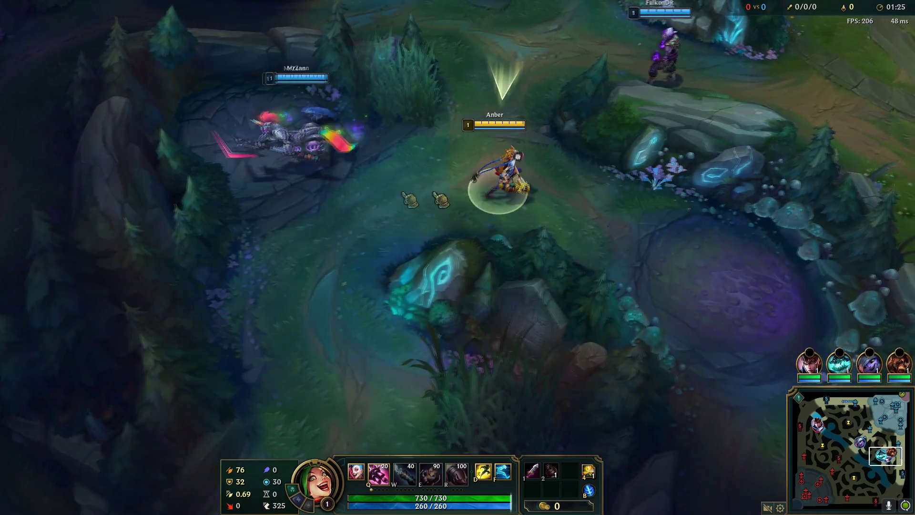
Move the champion beside the nearby jungle camp and repeatedly attack the large stone monster together with the allied jungler.
{"action": "right_click", "coordinate": [351, 190]}
{"action": "right_click", "coordinate": [328, 293]}
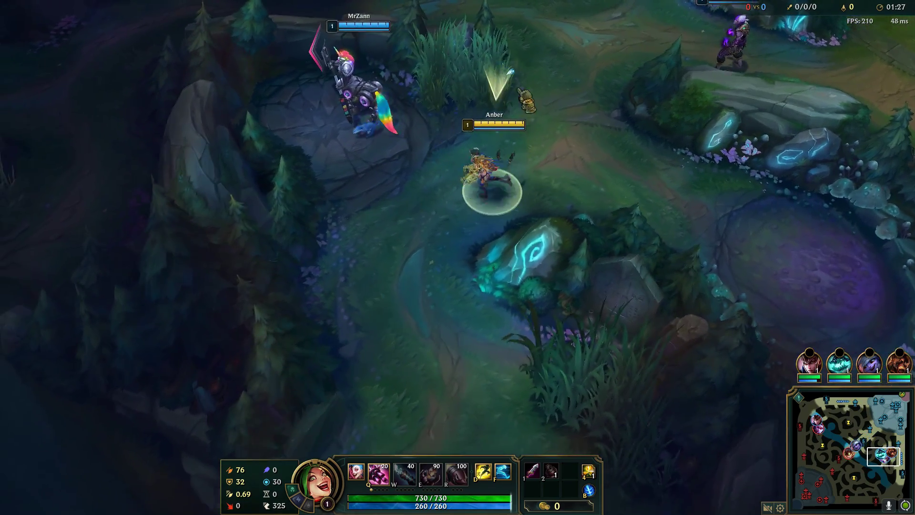
{"action": "right_click", "coordinate": [434, 230]}
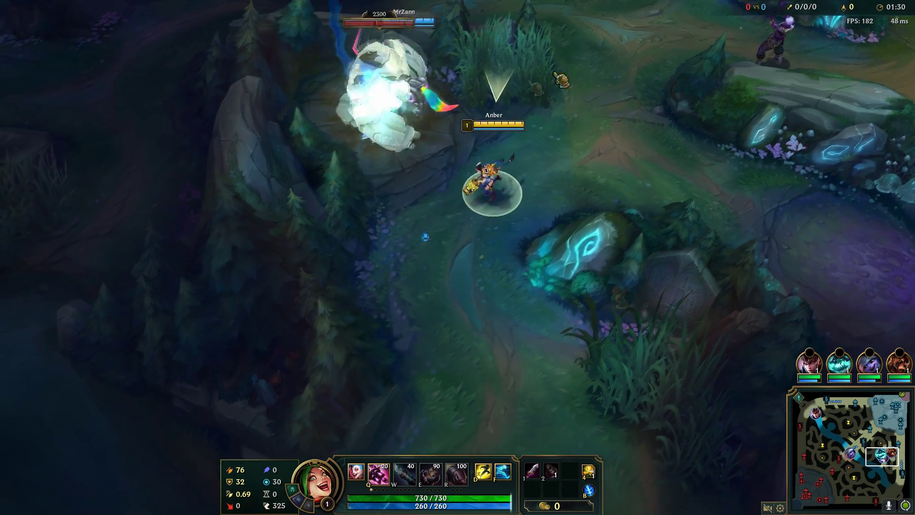
{"action": "right_click", "coordinate": [374, 107]}
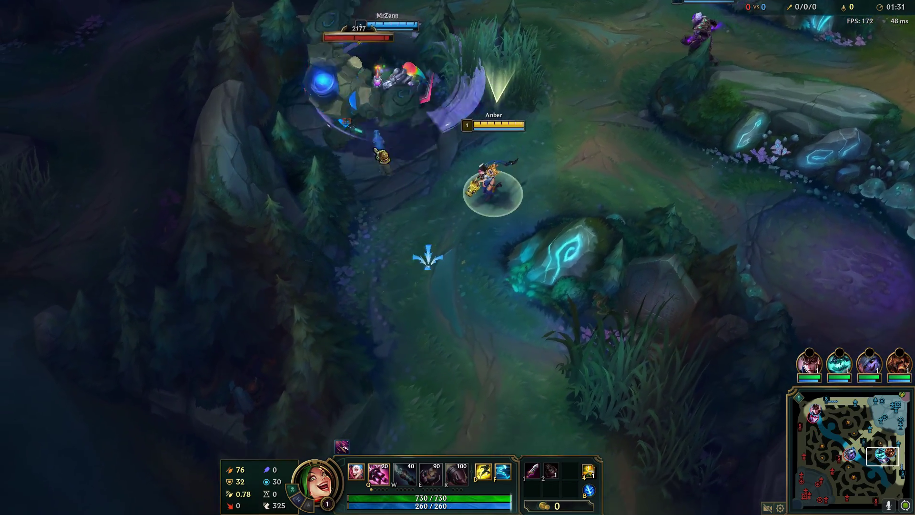
{"action": "right_click", "coordinate": [370, 100]}
{"action": "right_click", "coordinate": [643, 103]}
{"action": "right_click", "coordinate": [429, 262]}
{"action": "right_click", "coordinate": [383, 103]}
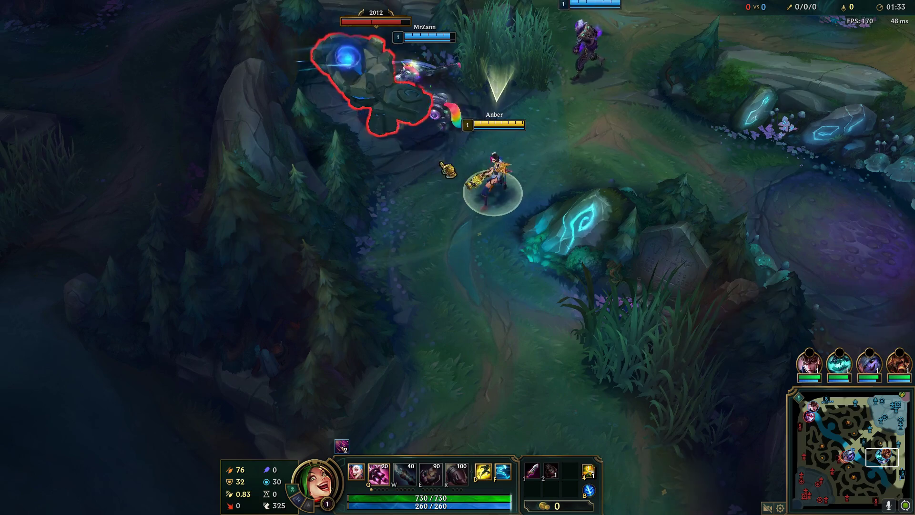
{"action": "right_click", "coordinate": [663, 95]}
{"action": "right_click", "coordinate": [417, 156]}
{"action": "right_click", "coordinate": [658, 109]}
{"action": "right_click", "coordinate": [364, 231]}
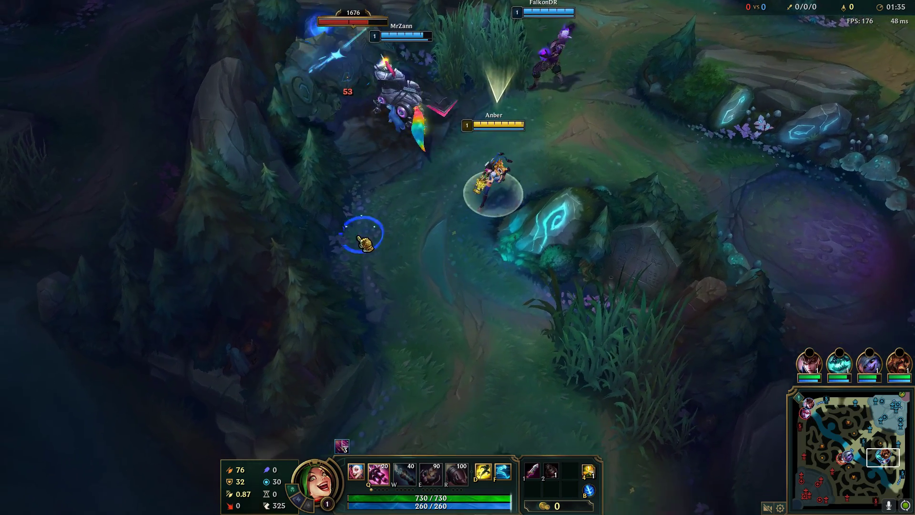
{"action": "right_click", "coordinate": [393, 90]}
{"action": "right_click", "coordinate": [685, 81]}
{"action": "right_click", "coordinate": [387, 100]}
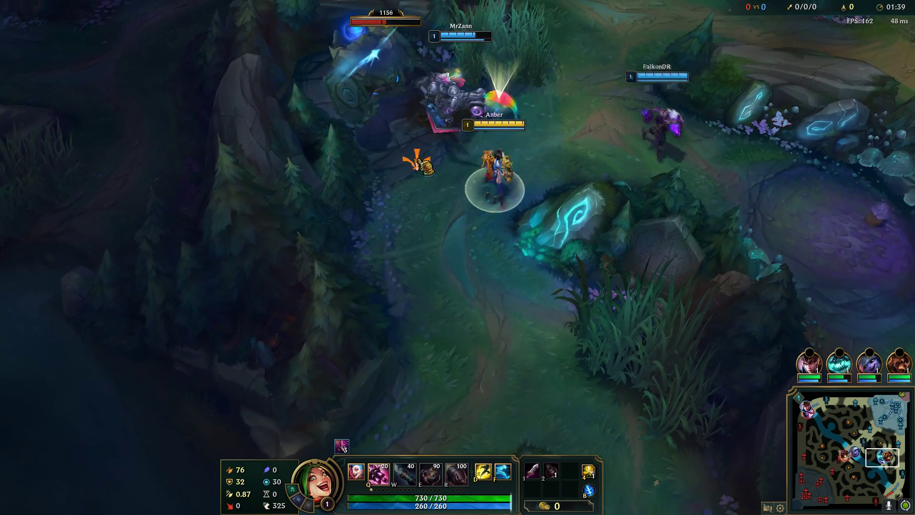
Leave the jungle camp toward the bottom lane and view the minion fight there through the minimap, toggling the camera lock.
{"action": "right_click", "coordinate": [592, 310]}
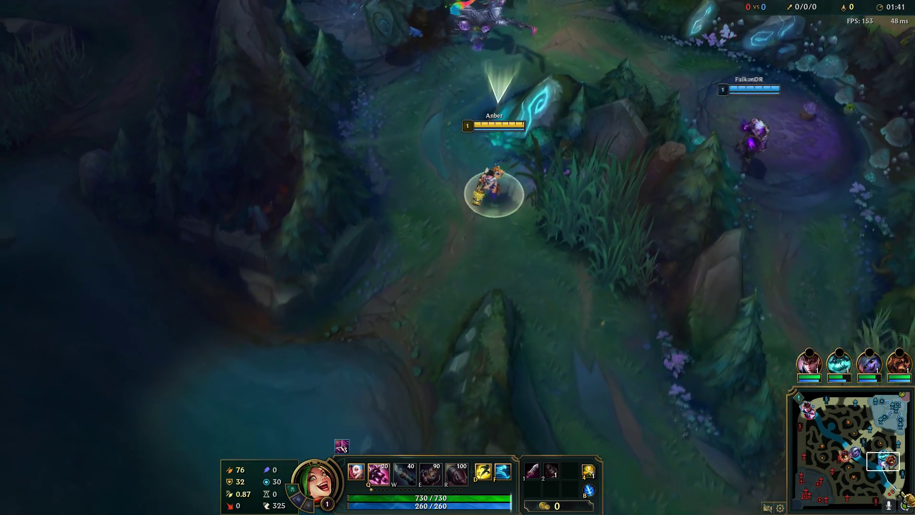
{"action": "left_click", "coordinate": [900, 496]}
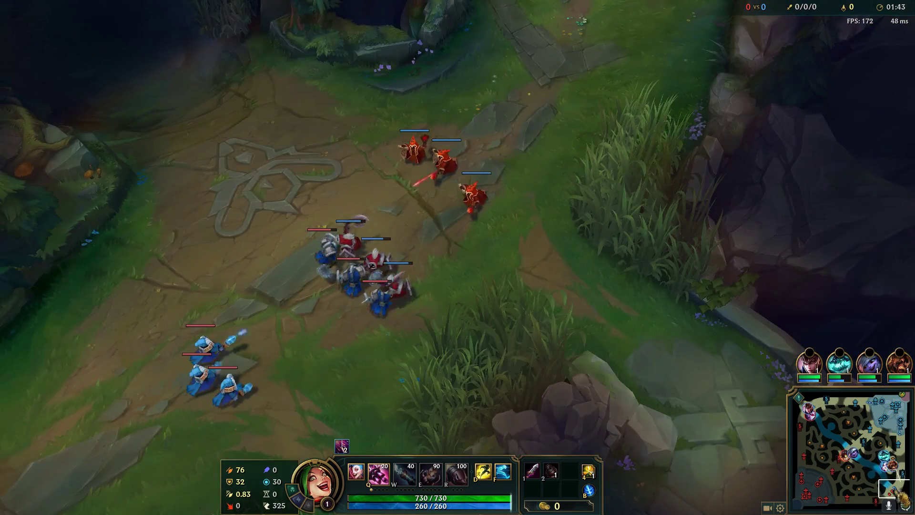
{"action": "key", "text": "y"}
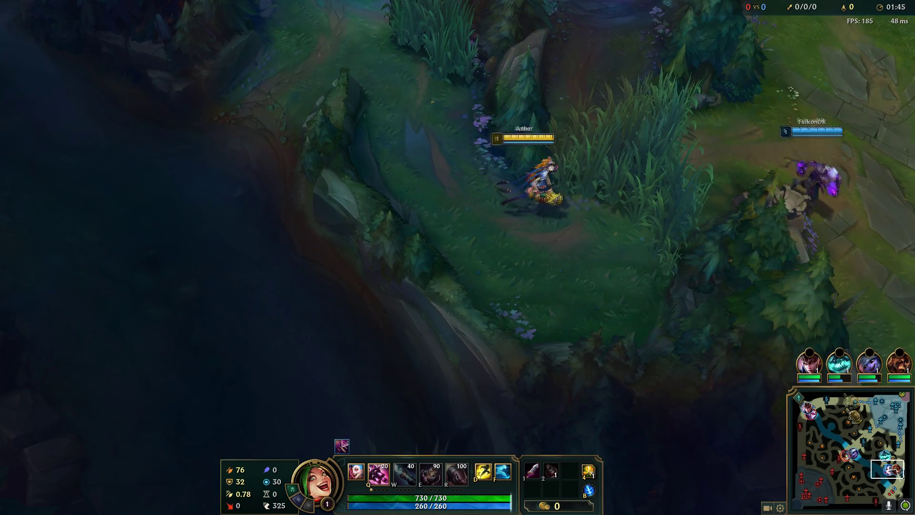
{"action": "left_click", "coordinate": [892, 487]}
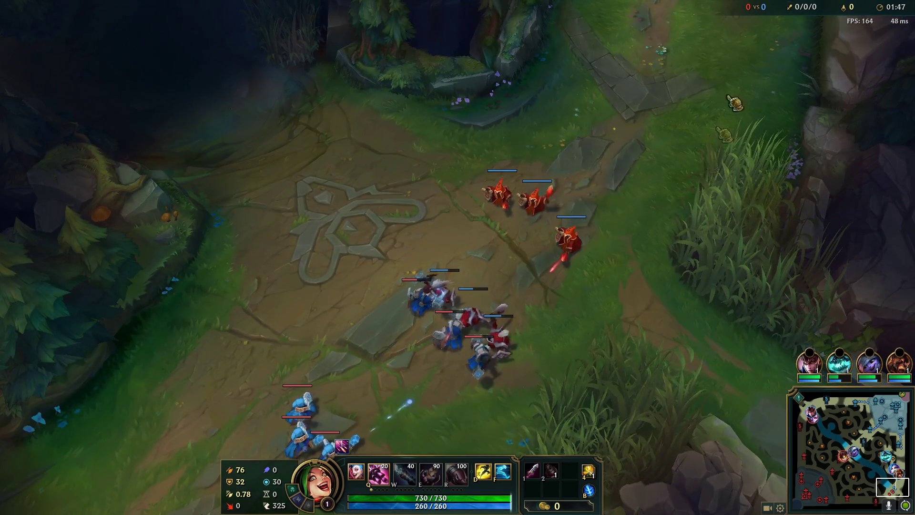
{"action": "left_click", "coordinate": [892, 483]}
{"action": "left_click", "coordinate": [882, 456]}
{"action": "left_click", "coordinate": [894, 476]}
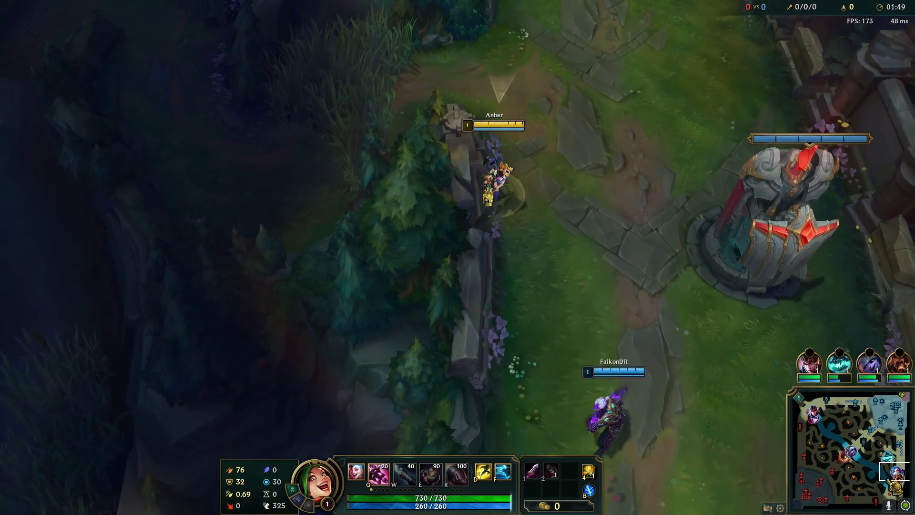
{"action": "left_click", "coordinate": [895, 489]}
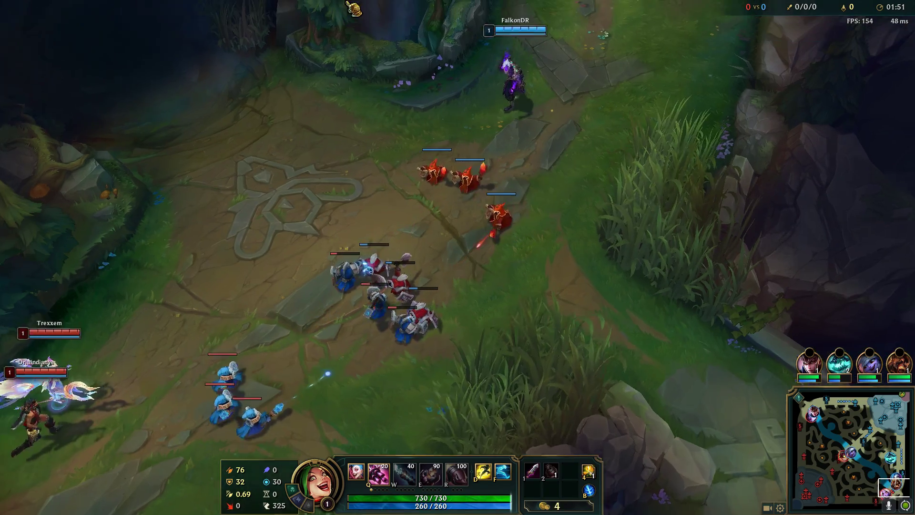
Send the champion to the spot beside the allied caster minions in the bottom lane.
{"action": "right_click", "coordinate": [540, 242]}
{"action": "right_click", "coordinate": [508, 267]}
{"action": "right_click", "coordinate": [516, 233]}
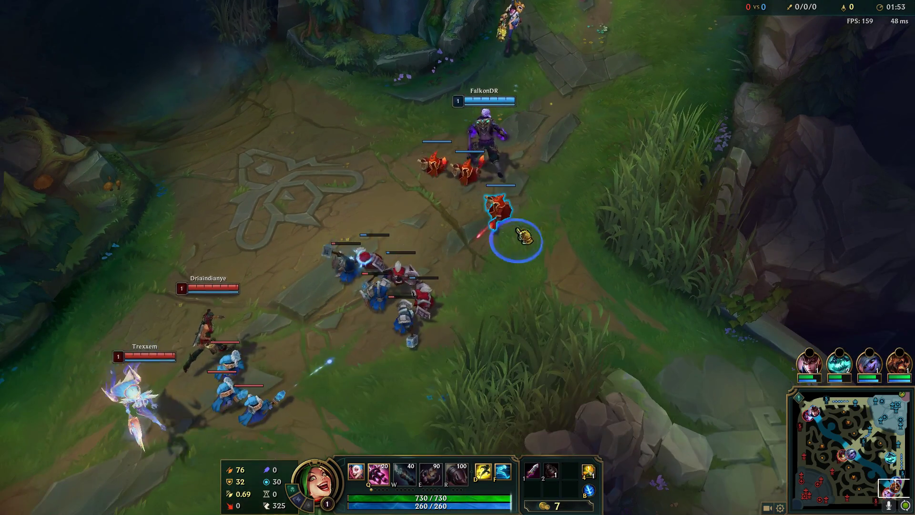
Toggle the champion's weapon with Switcheroo! while attacking the enemy melee minions in the bottom lane alongside the allied minions.
{"action": "key", "text": "q"}
{"action": "right_click", "coordinate": [384, 290]}
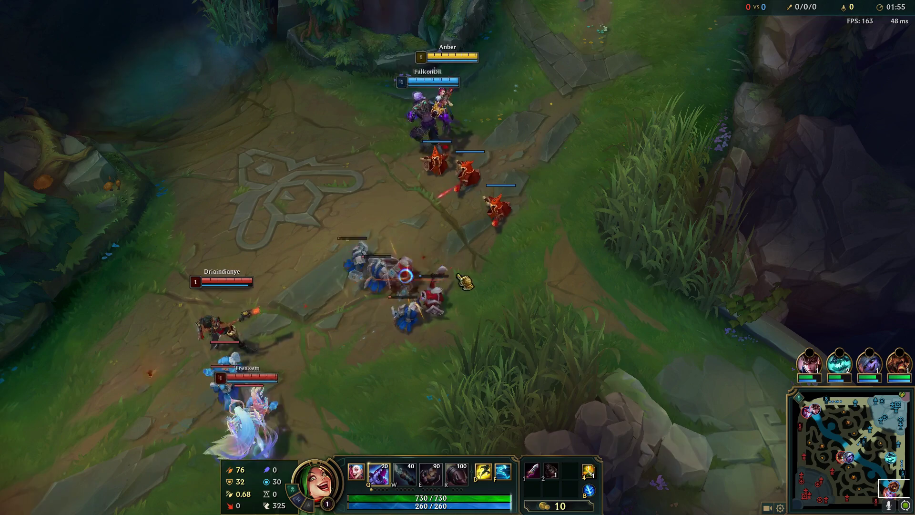
{"action": "right_click", "coordinate": [582, 171]}
{"action": "right_click", "coordinate": [527, 216]}
{"action": "key", "text": "q"}
{"action": "right_click", "coordinate": [462, 231]}
{"action": "right_click", "coordinate": [407, 247]}
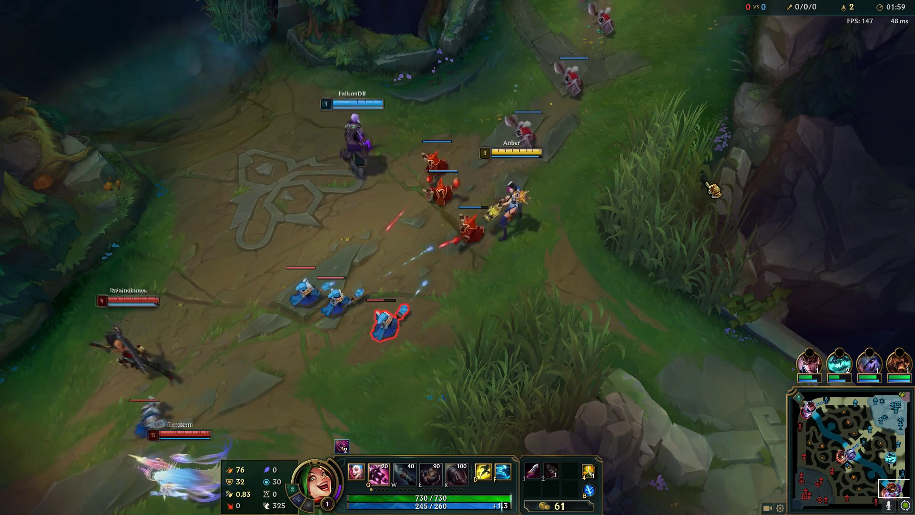
Reposition the champion around the allied caster minions and attack the foremost enemy caster minion between moves.
{"action": "right_click", "coordinate": [501, 95]}
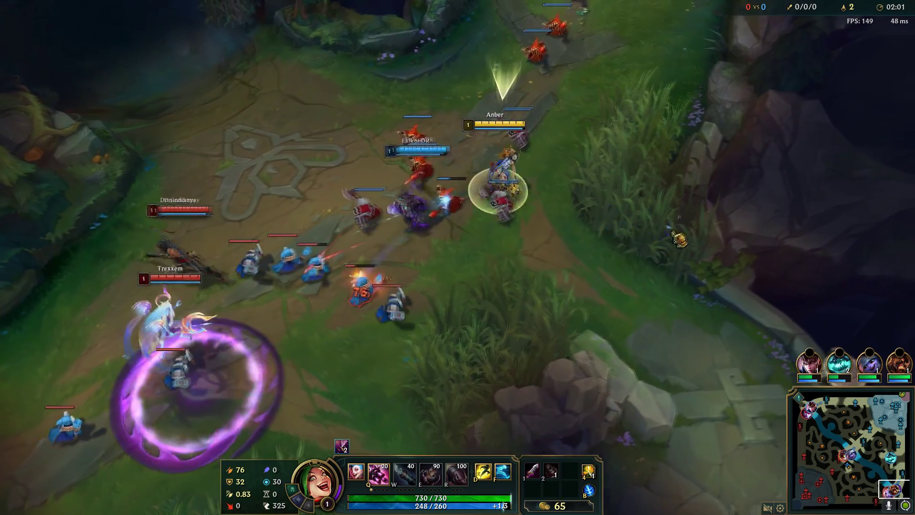
{"action": "right_click", "coordinate": [292, 211]}
{"action": "right_click", "coordinate": [396, 144]}
{"action": "right_click", "coordinate": [669, 152]}
{"action": "right_click", "coordinate": [376, 241]}
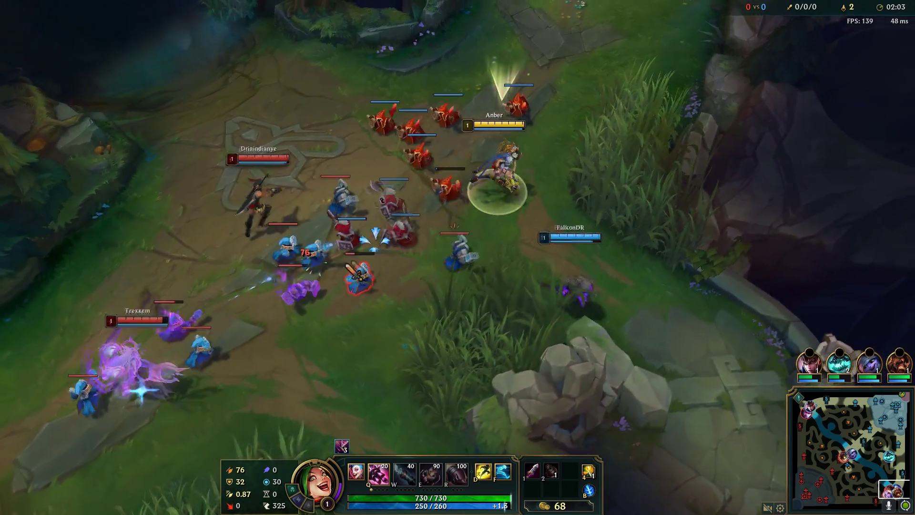
{"action": "right_click", "coordinate": [572, 95]}
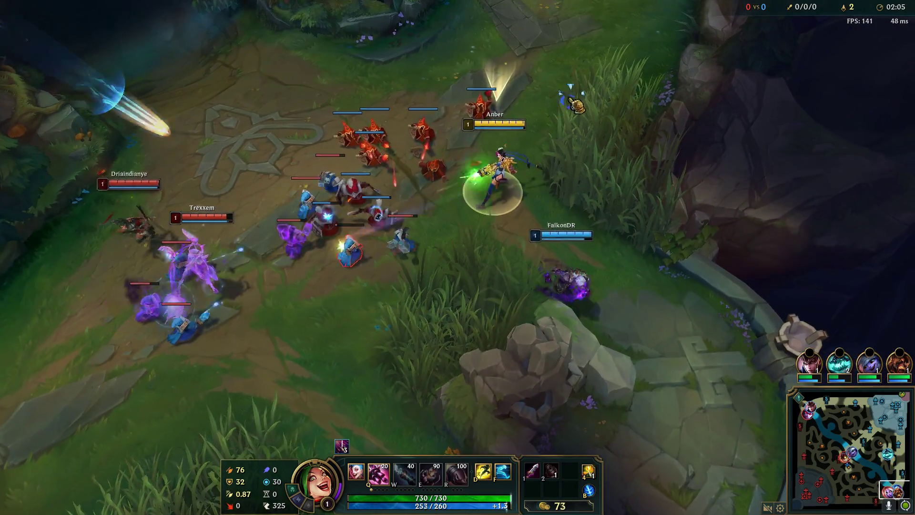
Attack the enemy melee minions at the front of the wave and keep sidestepping beside the allied minions.
{"action": "right_click", "coordinate": [409, 115]}
{"action": "right_click", "coordinate": [341, 149]}
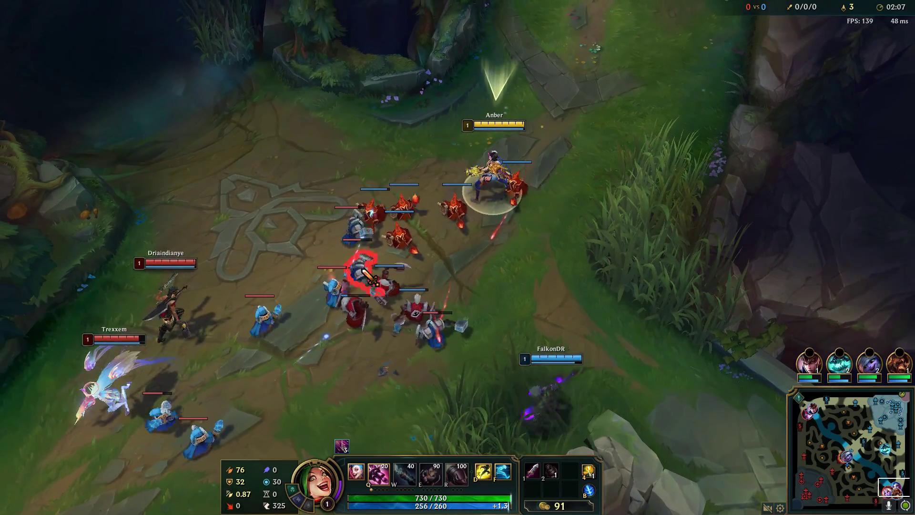
{"action": "right_click", "coordinate": [584, 298]}
{"action": "right_click", "coordinate": [399, 271]}
{"action": "right_click", "coordinate": [508, 330]}
{"action": "right_click", "coordinate": [410, 234]}
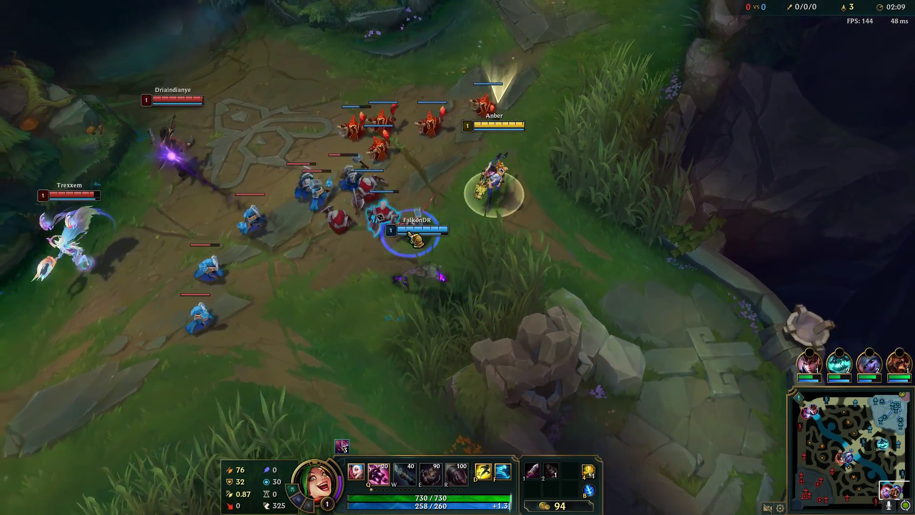
Last-hit the weakened enemy minions near the allied casters and advance on the remaining enemy caster minions.
{"action": "right_click", "coordinate": [370, 87]}
{"action": "right_click", "coordinate": [458, 191]}
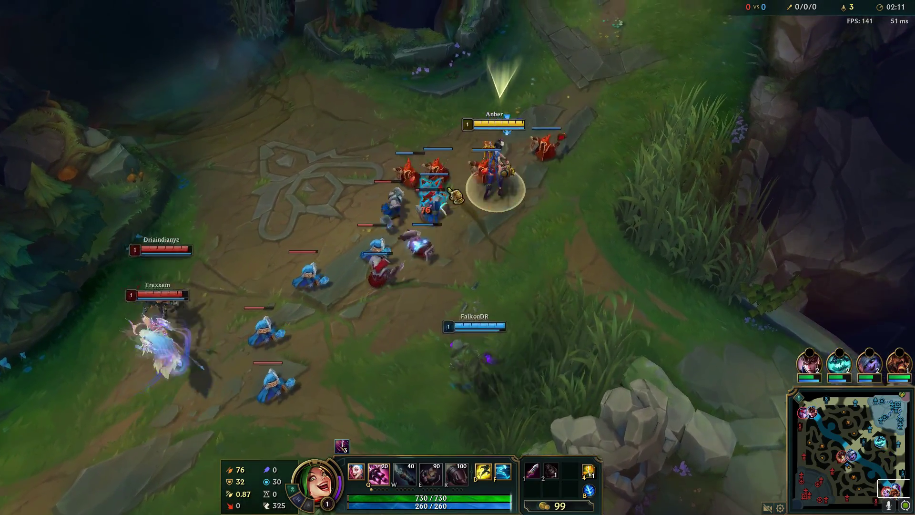
{"action": "right_click", "coordinate": [438, 231]}
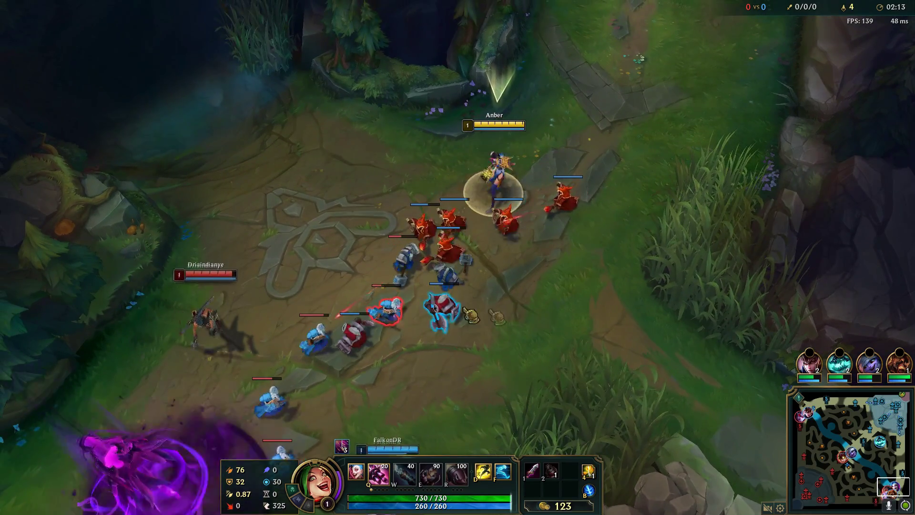
{"action": "right_click", "coordinate": [513, 328]}
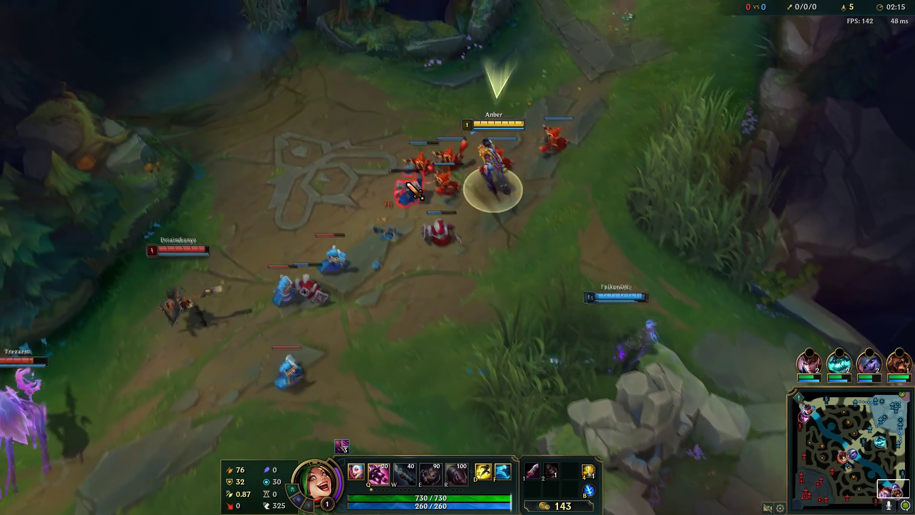
{"action": "right_click", "coordinate": [479, 255]}
{"action": "right_click", "coordinate": [353, 238]}
{"action": "right_click", "coordinate": [414, 238]}
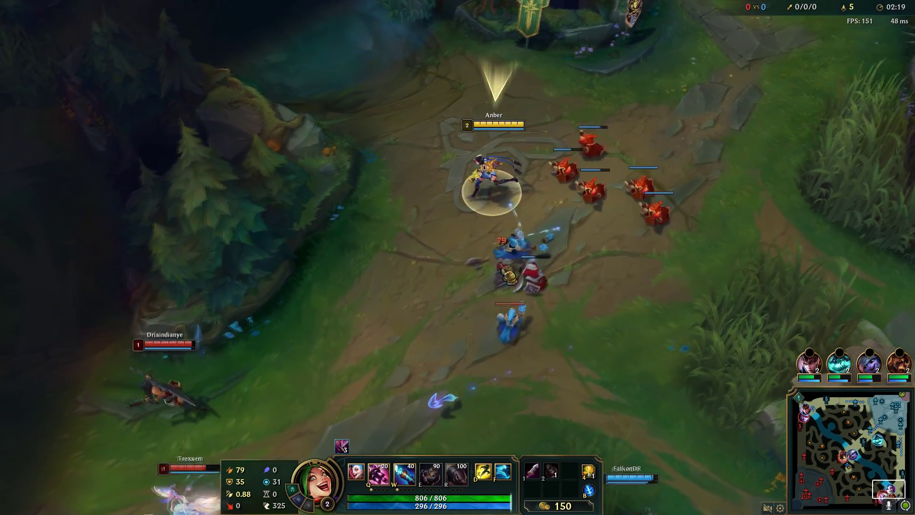
Finish off the last enemy caster minion of the wave and move down the lane toward the enemy turret.
{"action": "right_click", "coordinate": [517, 292]}
{"action": "right_click", "coordinate": [408, 326]}
{"action": "right_click", "coordinate": [596, 204]}
{"action": "right_click", "coordinate": [399, 177]}
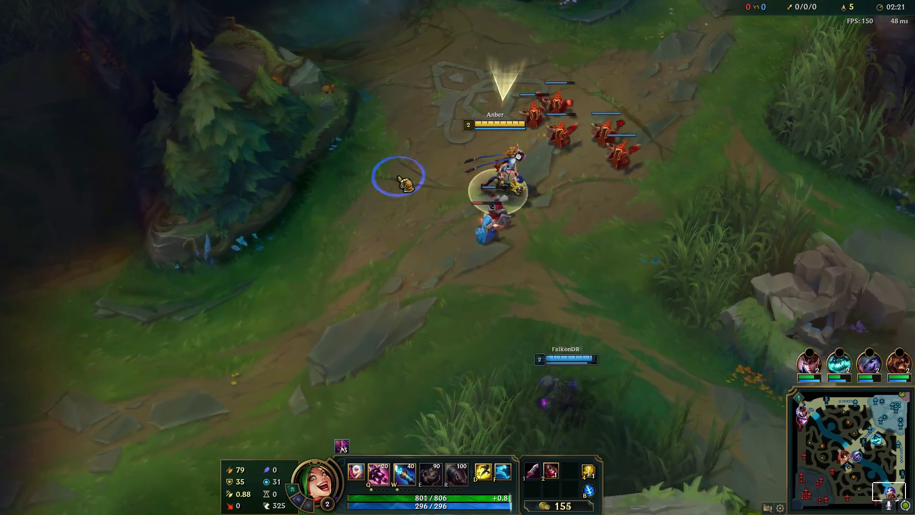
{"action": "right_click", "coordinate": [415, 299]}
{"action": "right_click", "coordinate": [337, 312]}
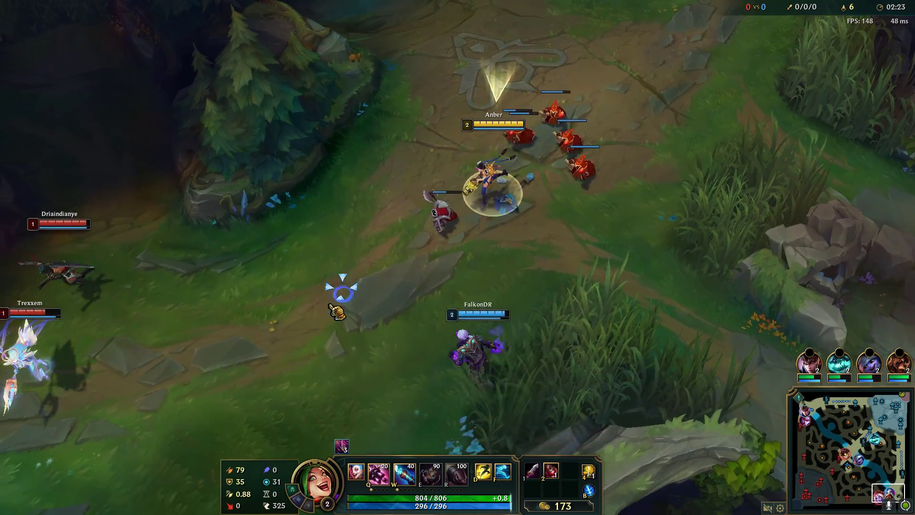
Fire Zap! toward the enemy champions near their turret and pull back behind the allied minions.
{"action": "right_click", "coordinate": [257, 291]}
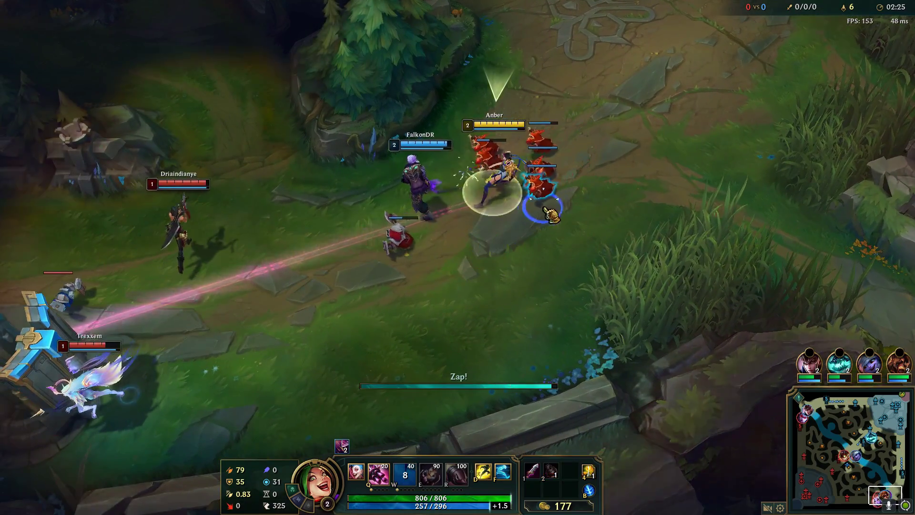
{"action": "right_click", "coordinate": [253, 264]}
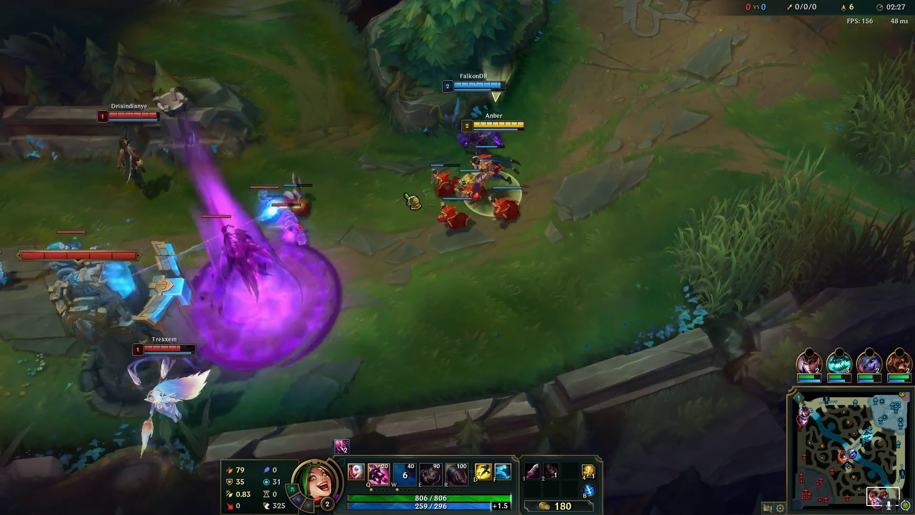
{"action": "right_click", "coordinate": [592, 172]}
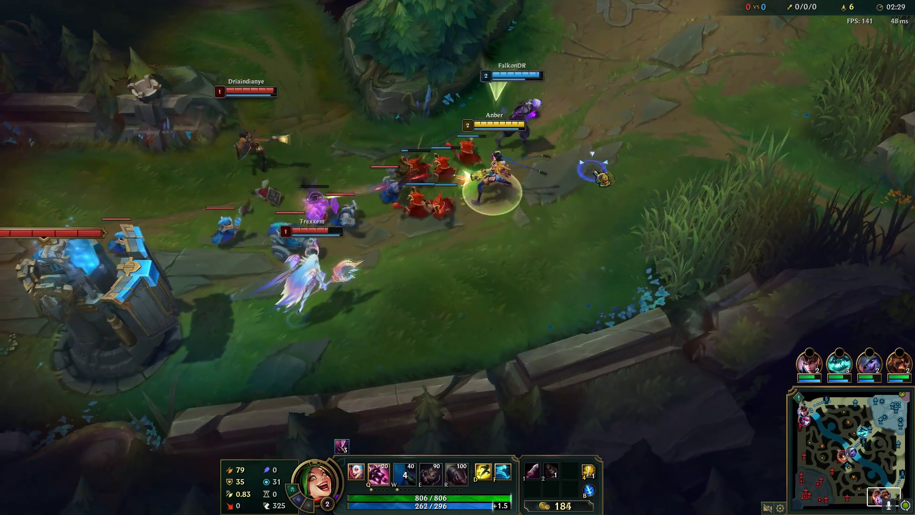
Switch the champion's weapon, attack the enemy minions near the turret, and check the scoreboard during the fight.
{"action": "key", "text": "q"}
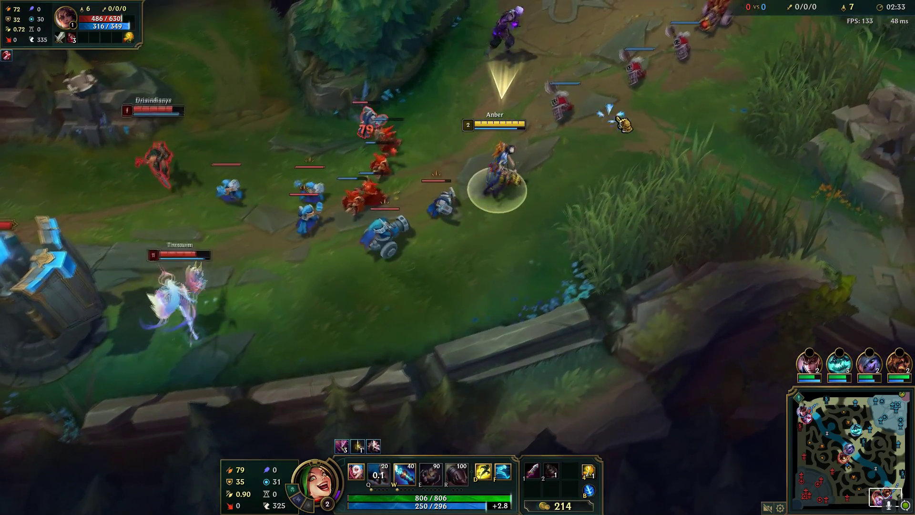
{"action": "right_click", "coordinate": [362, 150]}
{"action": "key", "text": "Tab"}
{"action": "right_click", "coordinate": [376, 153]}
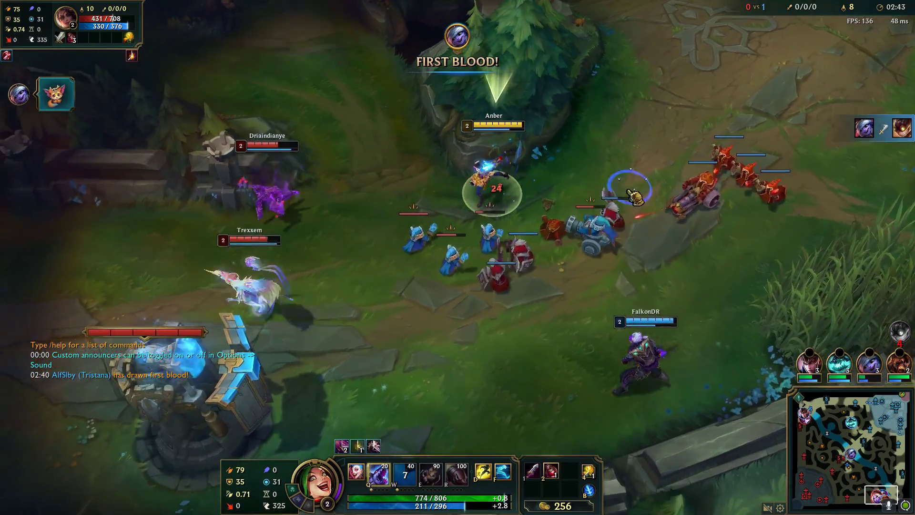
Swap weapons with Switcheroo!, attack the enemy cannon minion beside the allied support, and bring up the scoreboard.
{"action": "key", "text": "q"}
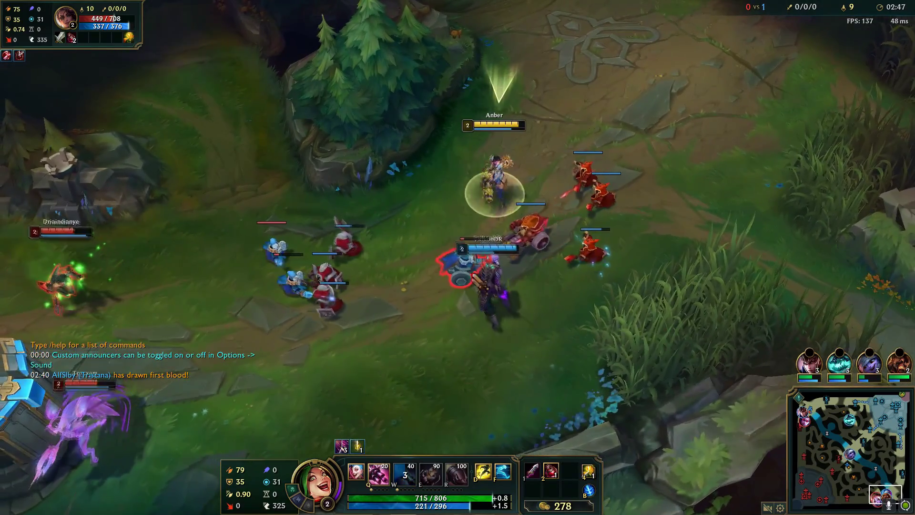
{"action": "right_click", "coordinate": [480, 306]}
{"action": "right_click", "coordinate": [328, 232]}
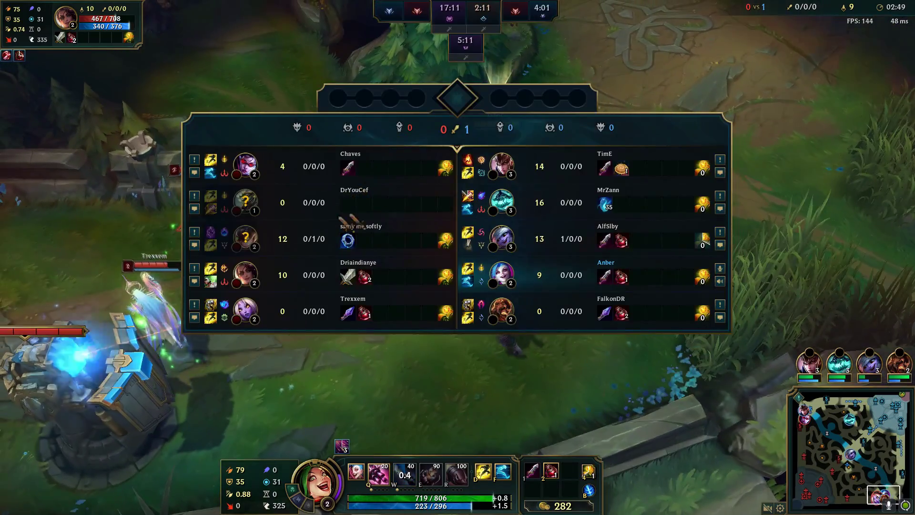